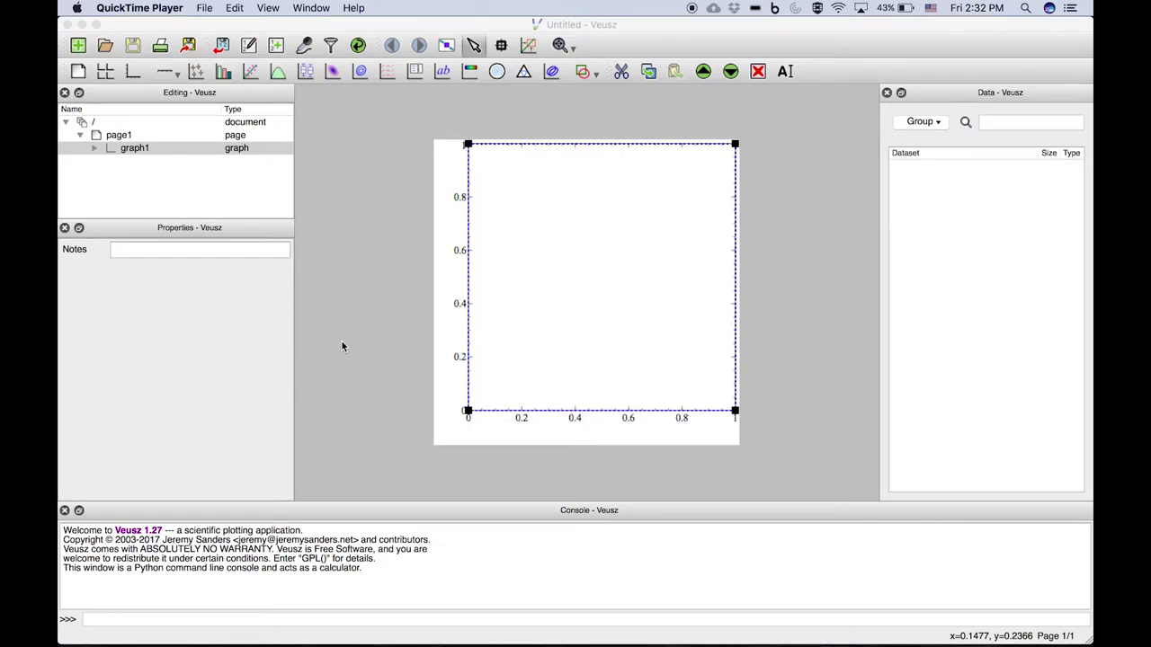
Bring the Veusz window to the front and show the Data menu
left_click(263, 31)
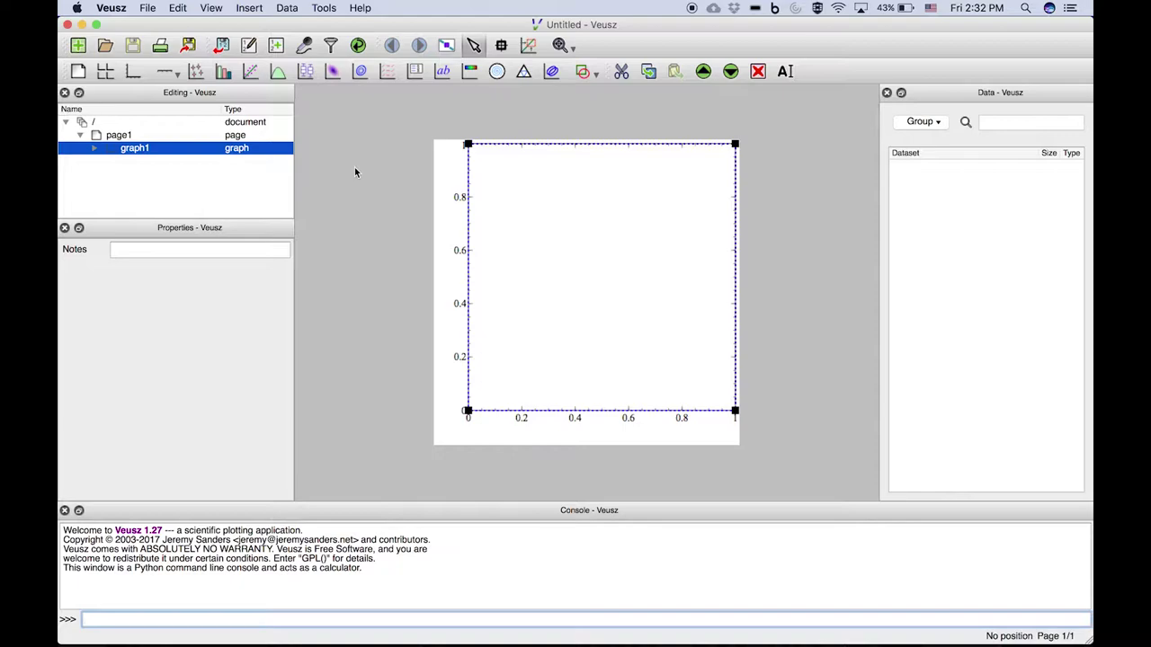
left_click(286, 8)
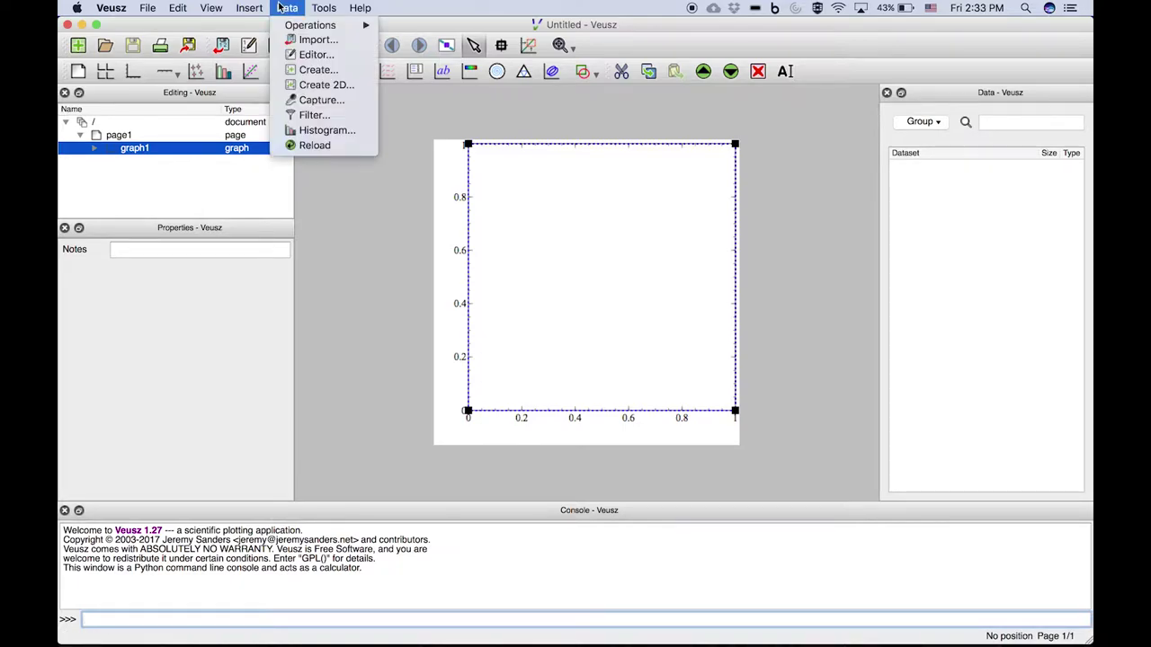
In the Data editor, create a new numerical dataset named 'distance'
left_click(306, 55)
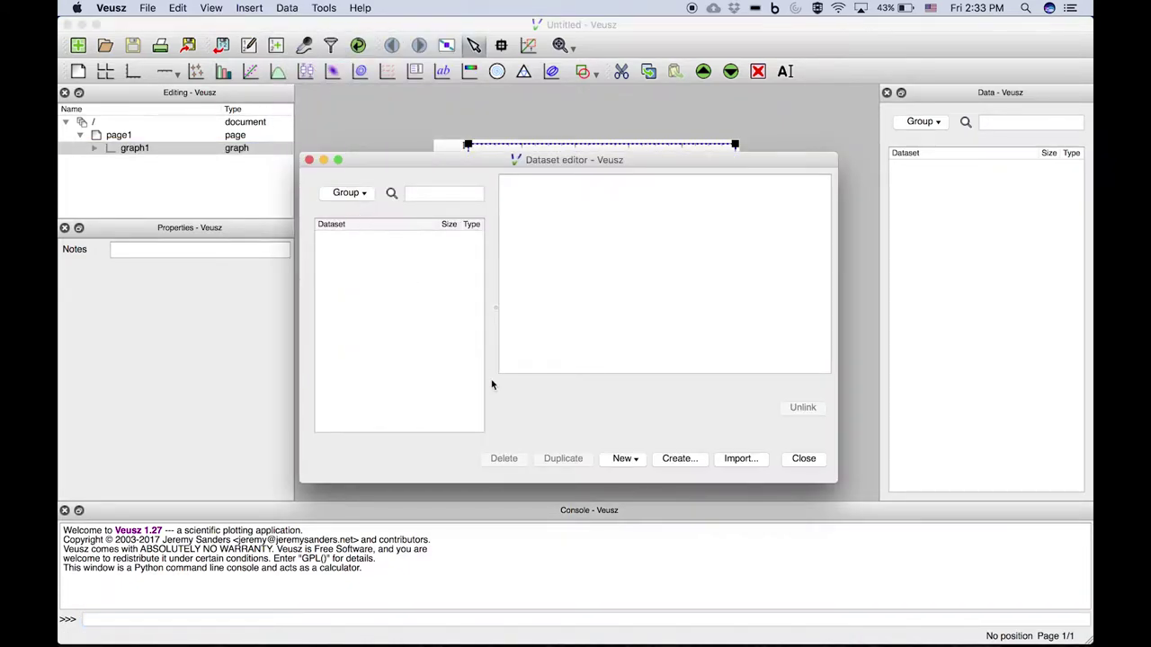
left_click(619, 461)
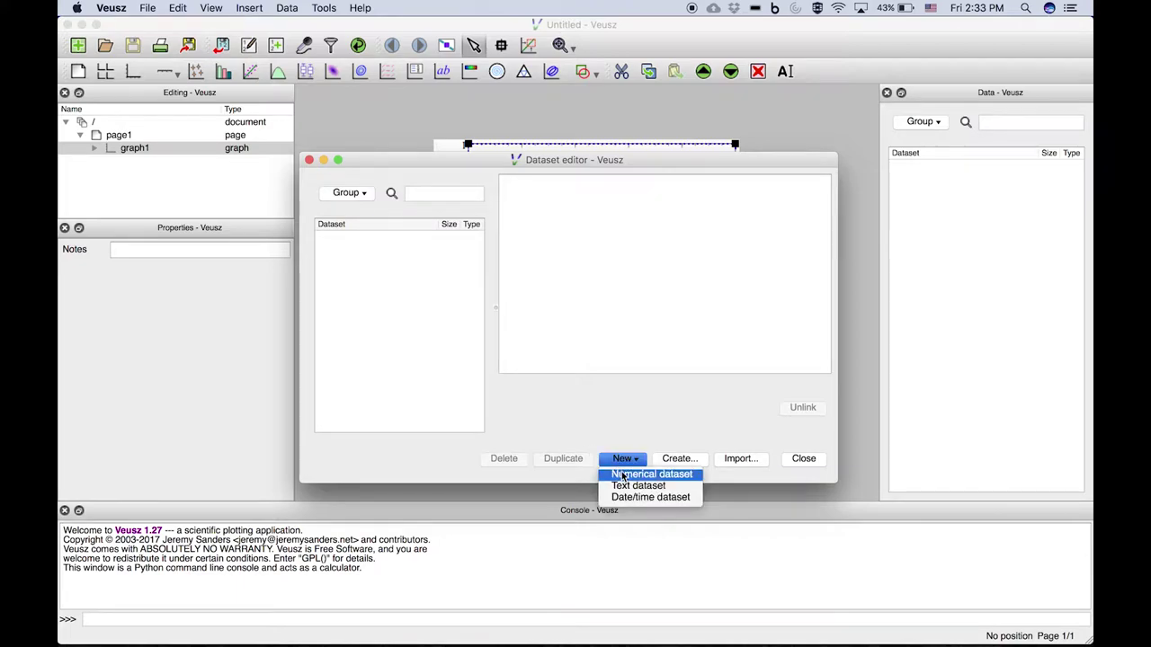
left_click(621, 473)
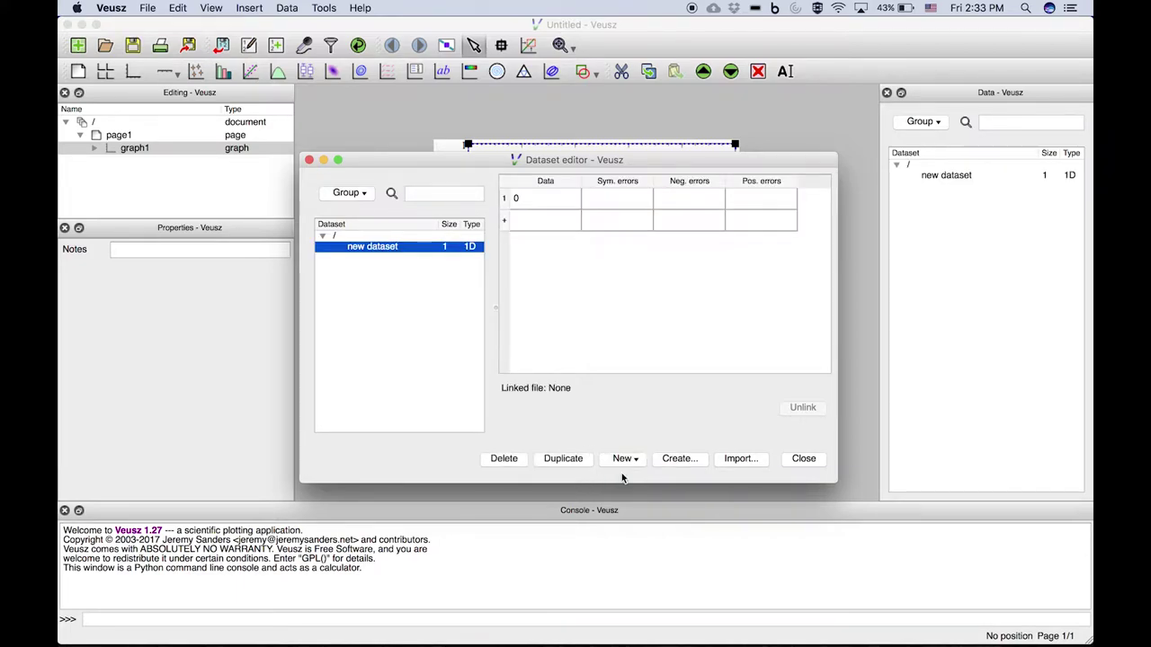
left_click(389, 250)
double_click(389, 248)
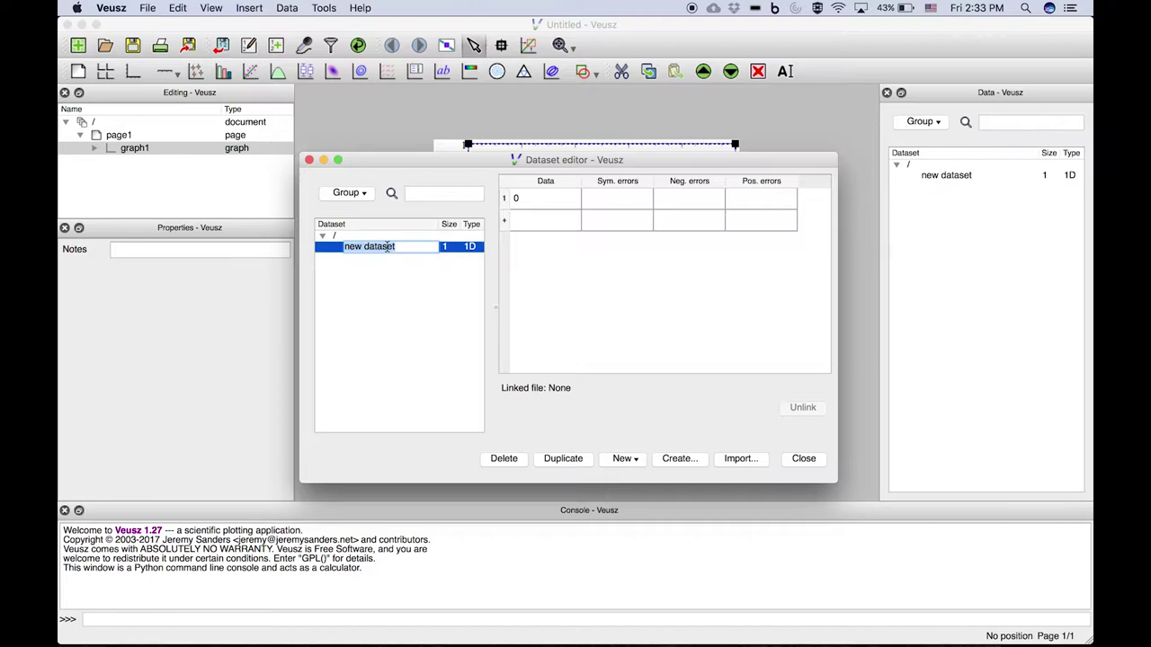
type("distance")
key("Return")
left_click(387, 246)
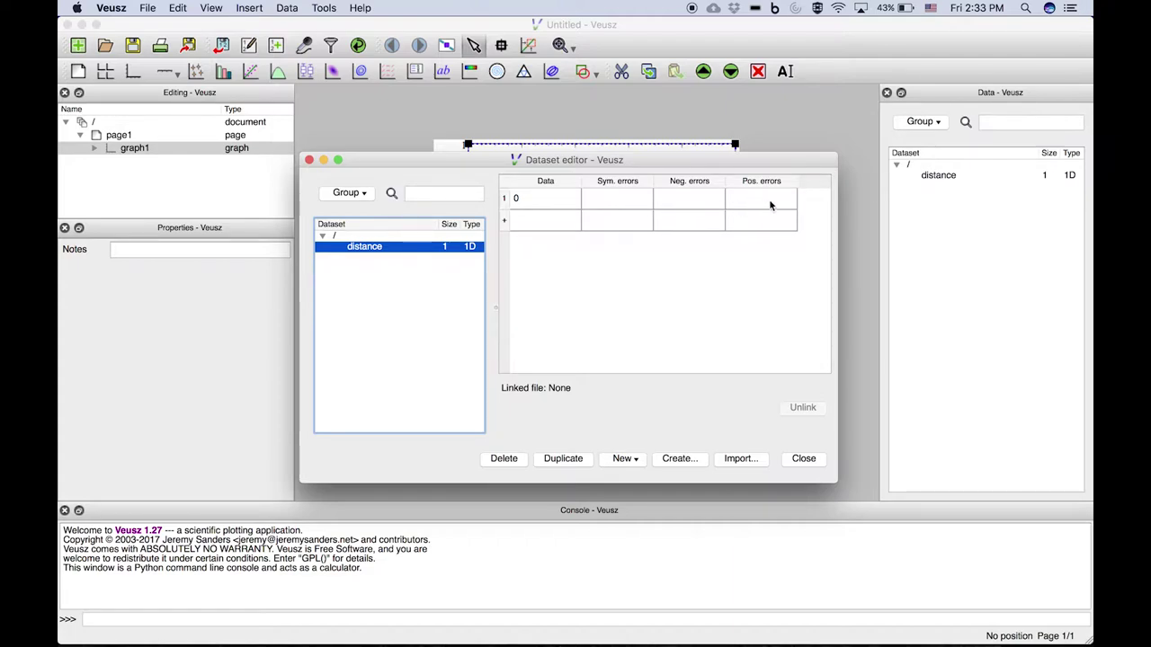
Enter the distance data values 1, 2, 3, 4 and 5
left_click(564, 206)
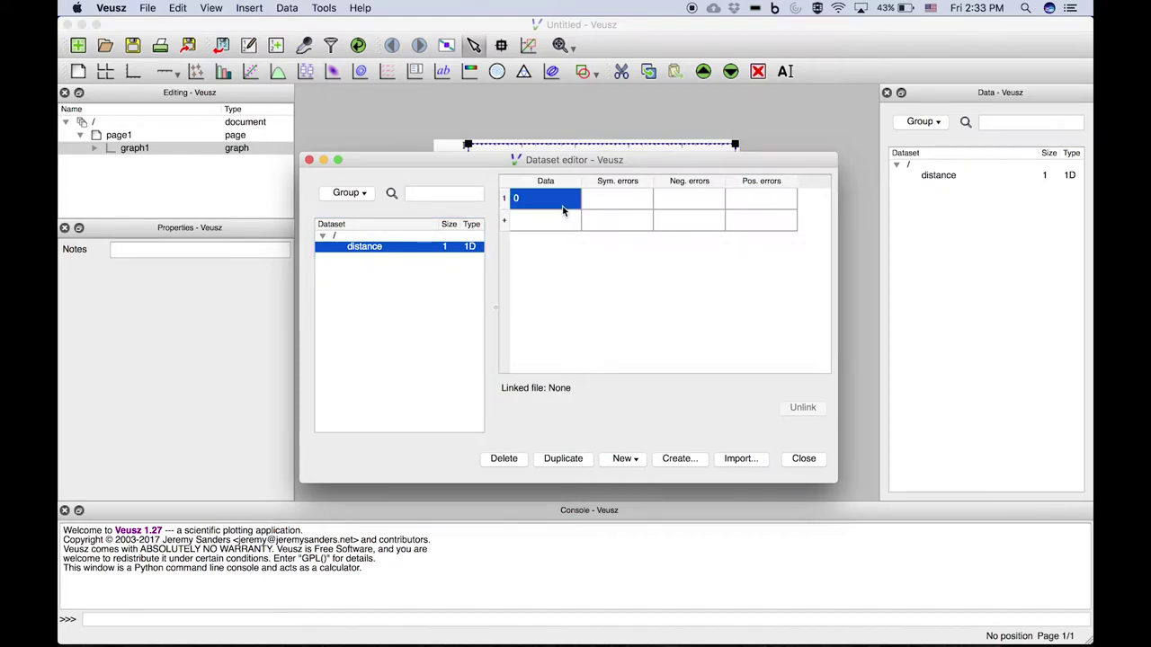
type("1")
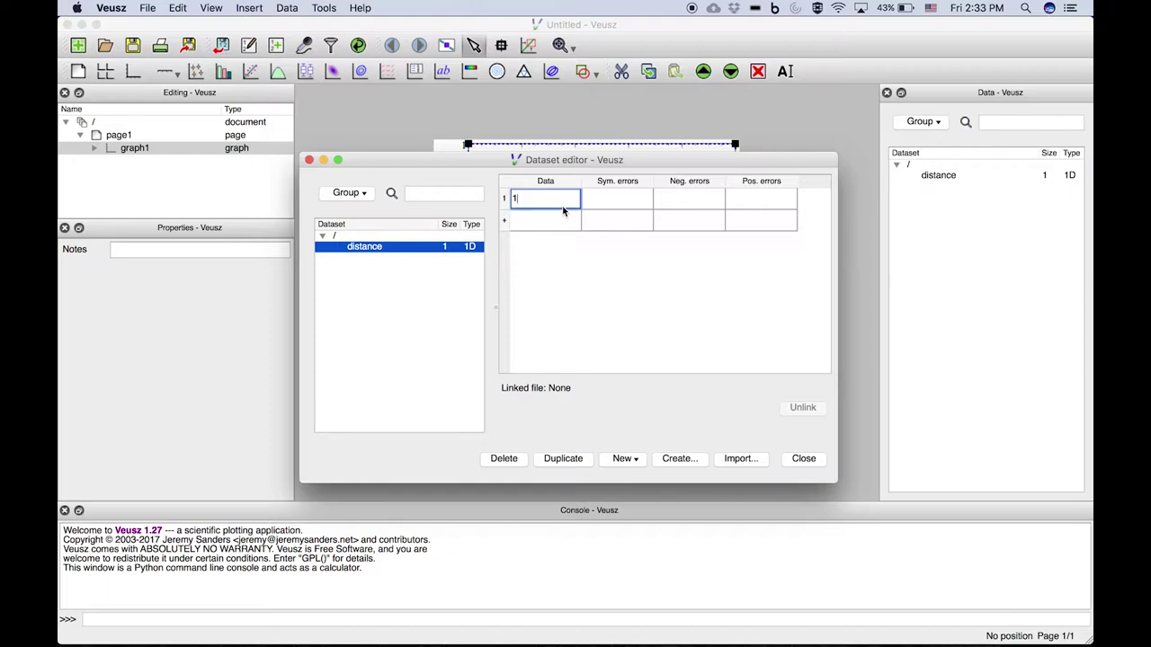
key("Return")
key("Down")
type("2")
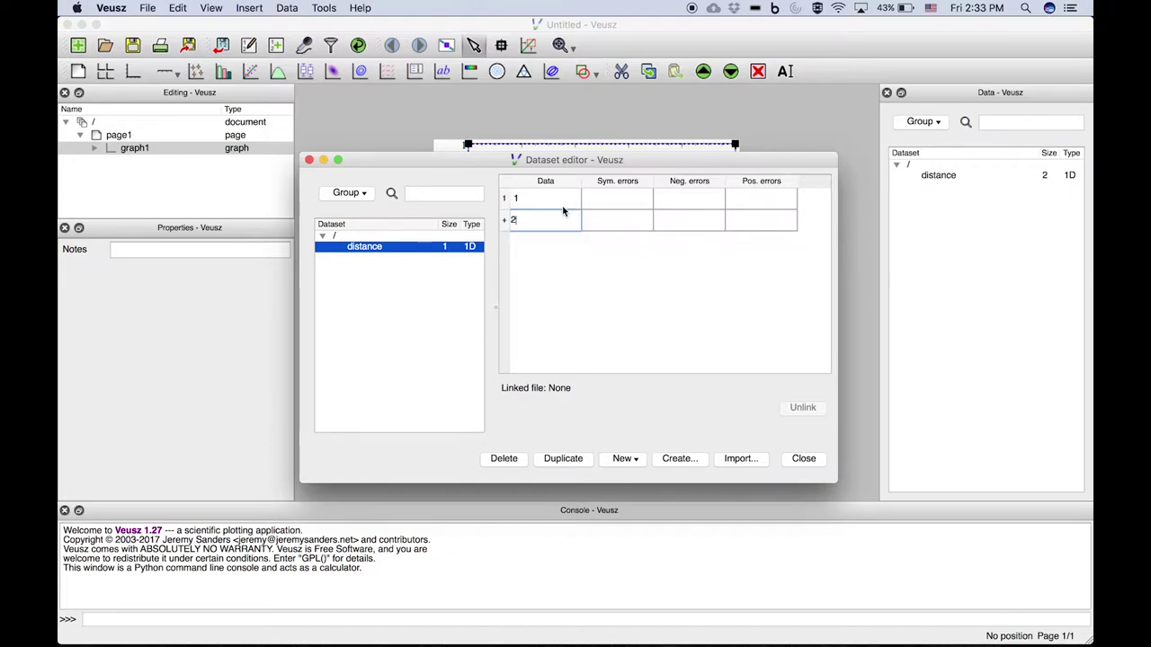
key("Return")
key("Down")
type("3")
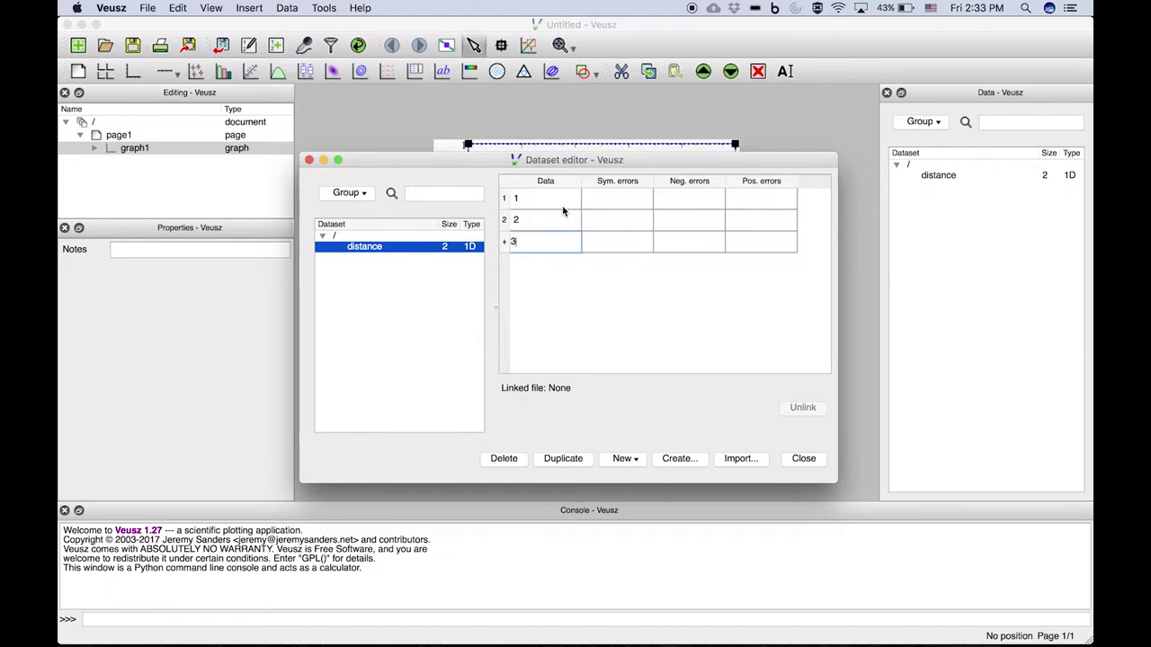
key("Return")
key("Down")
type("4")
key("Return")
key("Down")
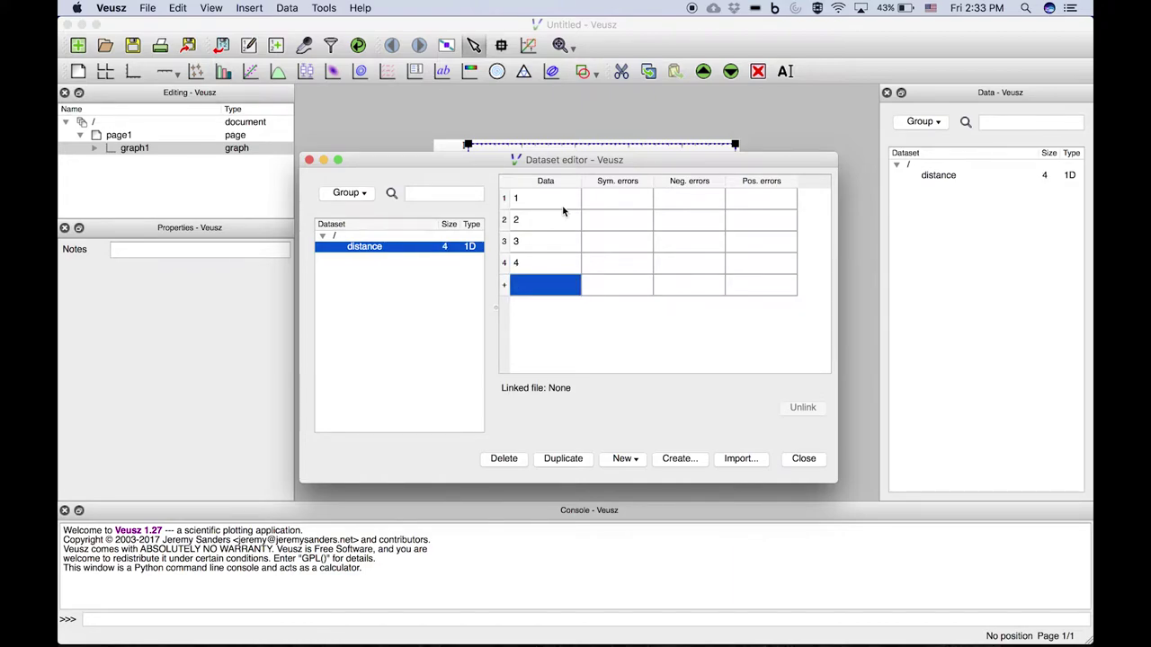
type("5")
key("Return")
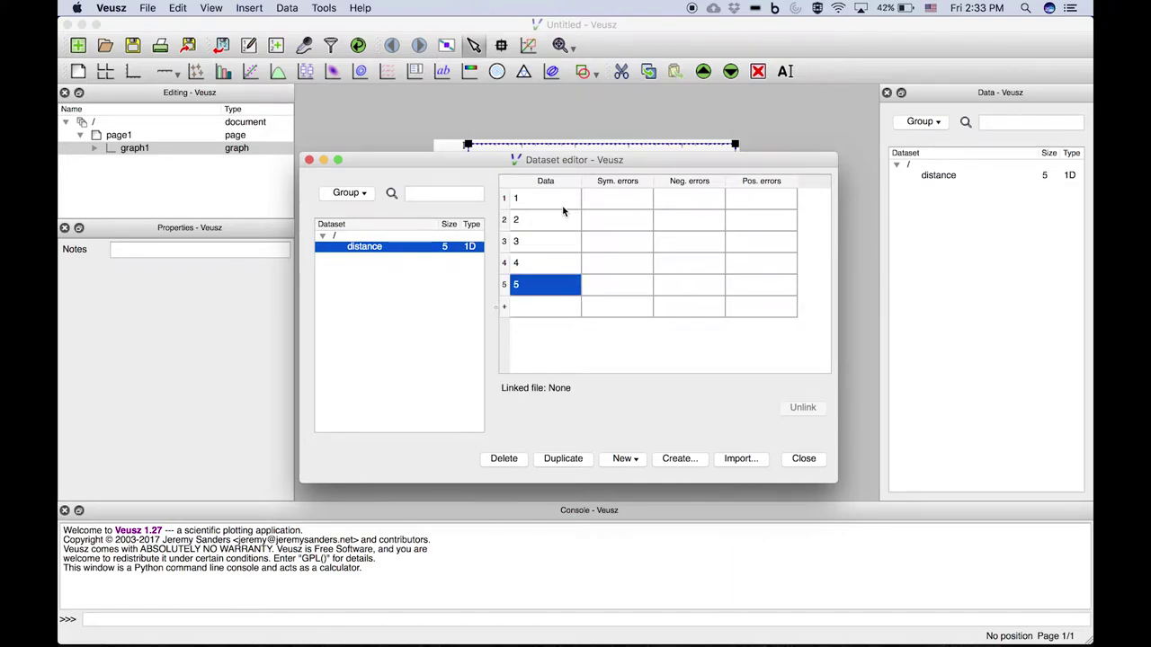
Give distance symmetric errors 0.1, 0.15, 0.2, 0.2 and 0.25
left_click(608, 205)
type("0.1")
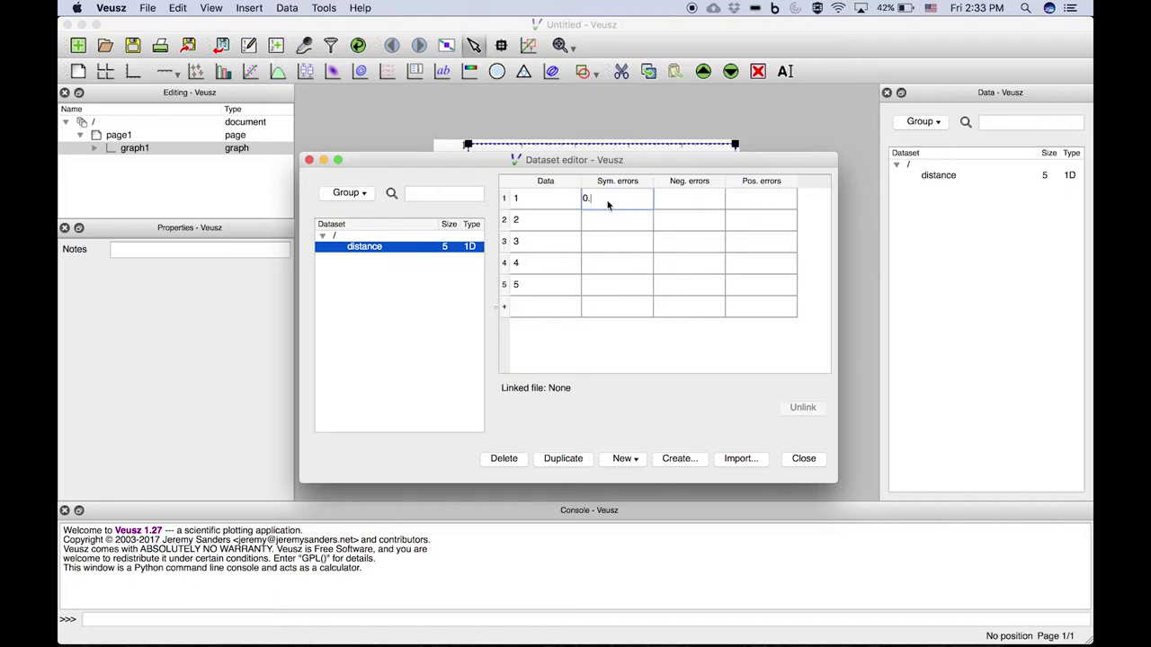
left_click(608, 223)
type("0.15")
left_click(608, 242)
type("0.2")
left_click(610, 262)
type("0.2")
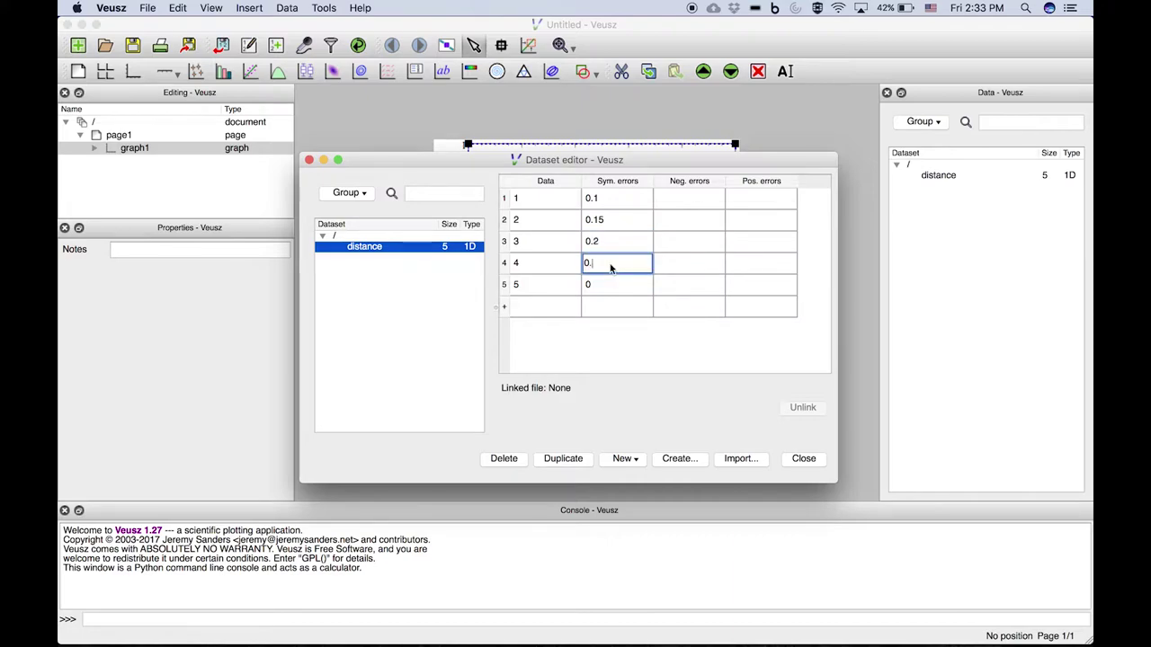
left_click(611, 291)
type("0.25")
key("Return")
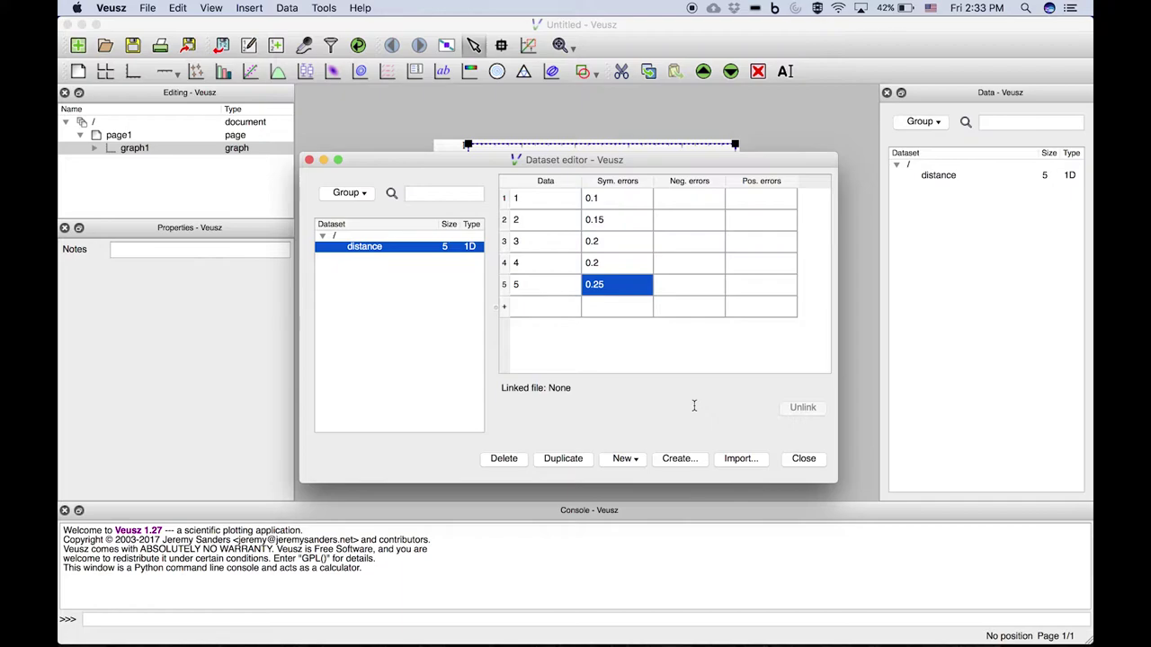
Create another numerical dataset and name it 'transmission'
left_click(403, 358)
left_click(621, 458)
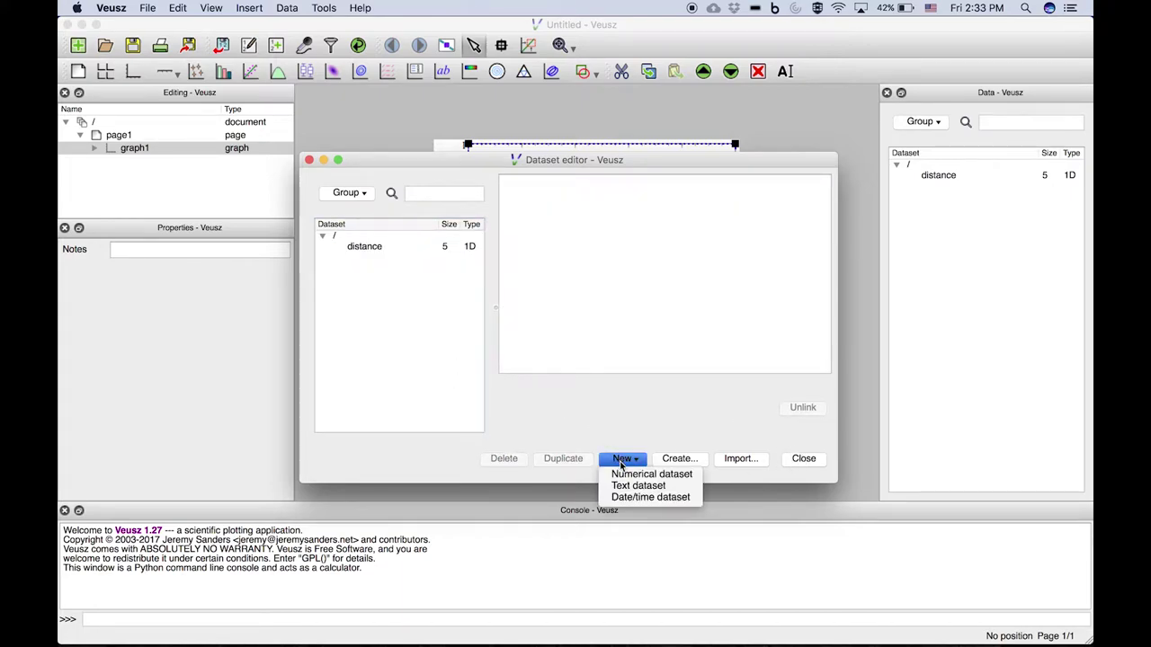
left_click(640, 470)
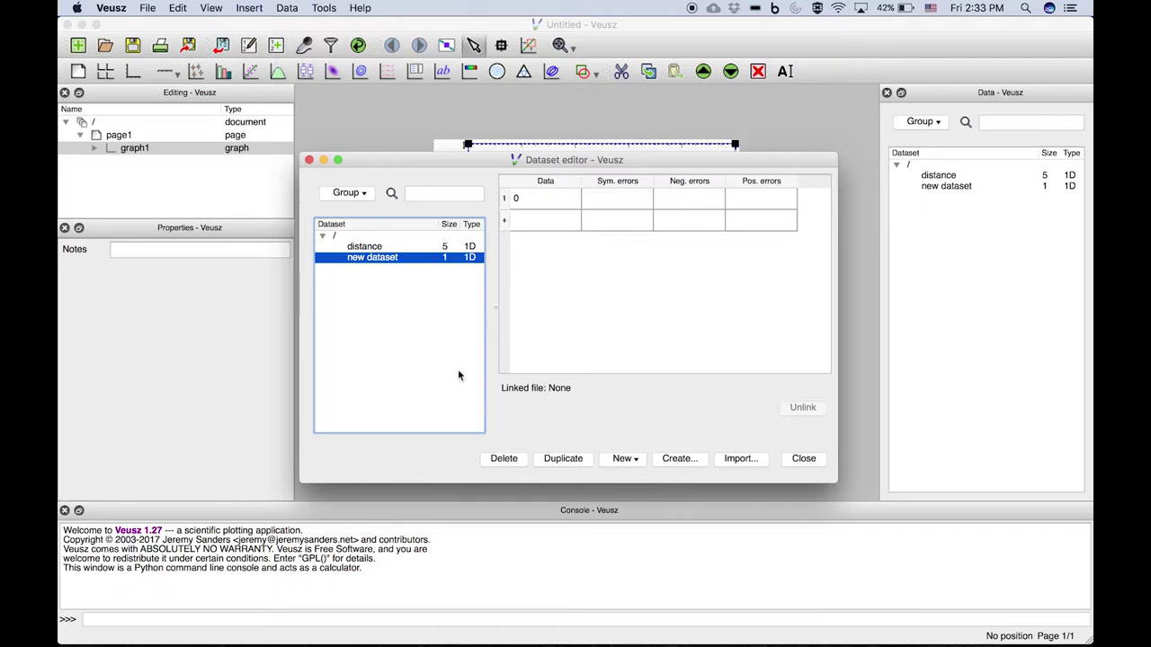
double_click(375, 258)
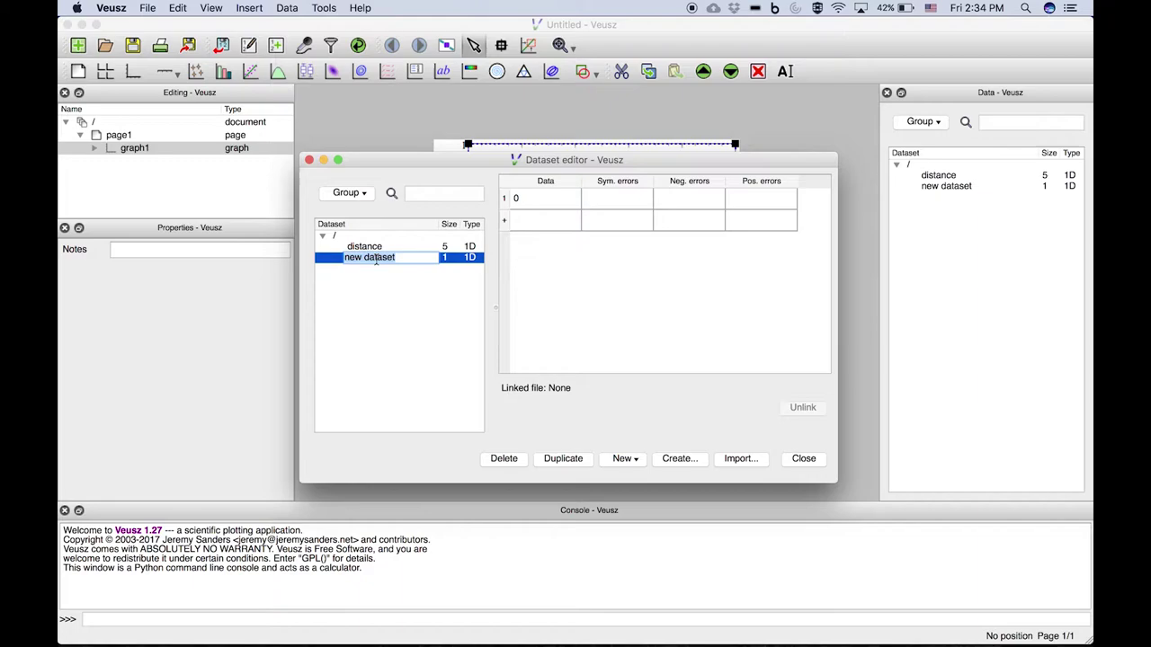
type("transmission")
key("Return")
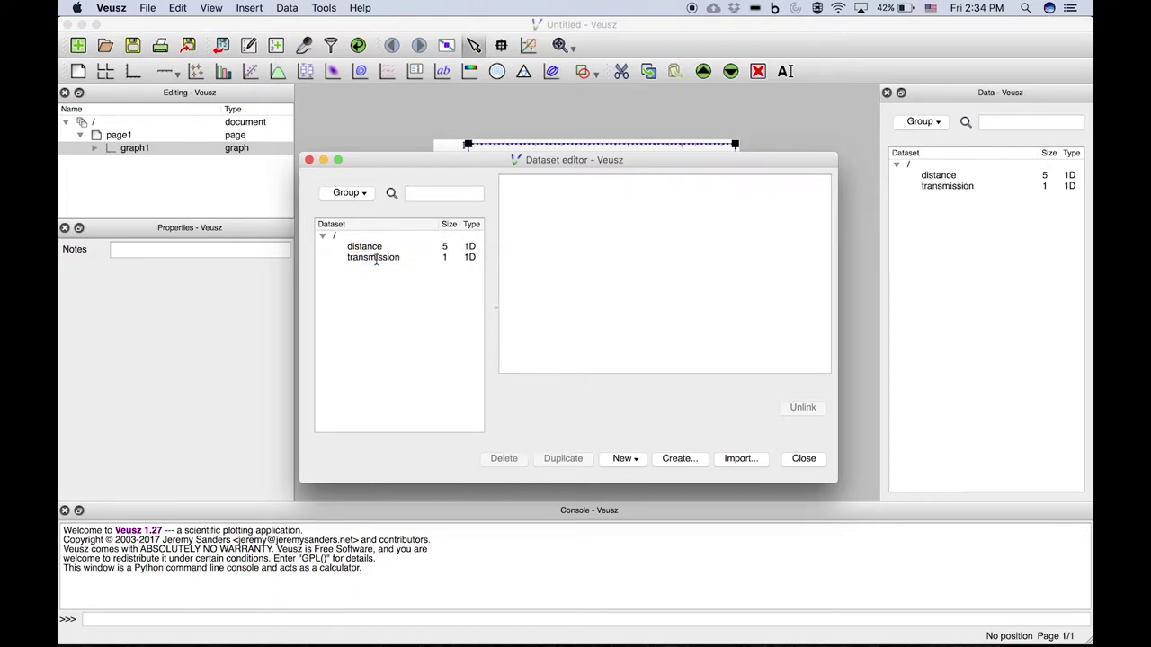
left_click(377, 258)
Enter the transmission data values 250, 150, 75, 50 and 25
left_click(556, 202)
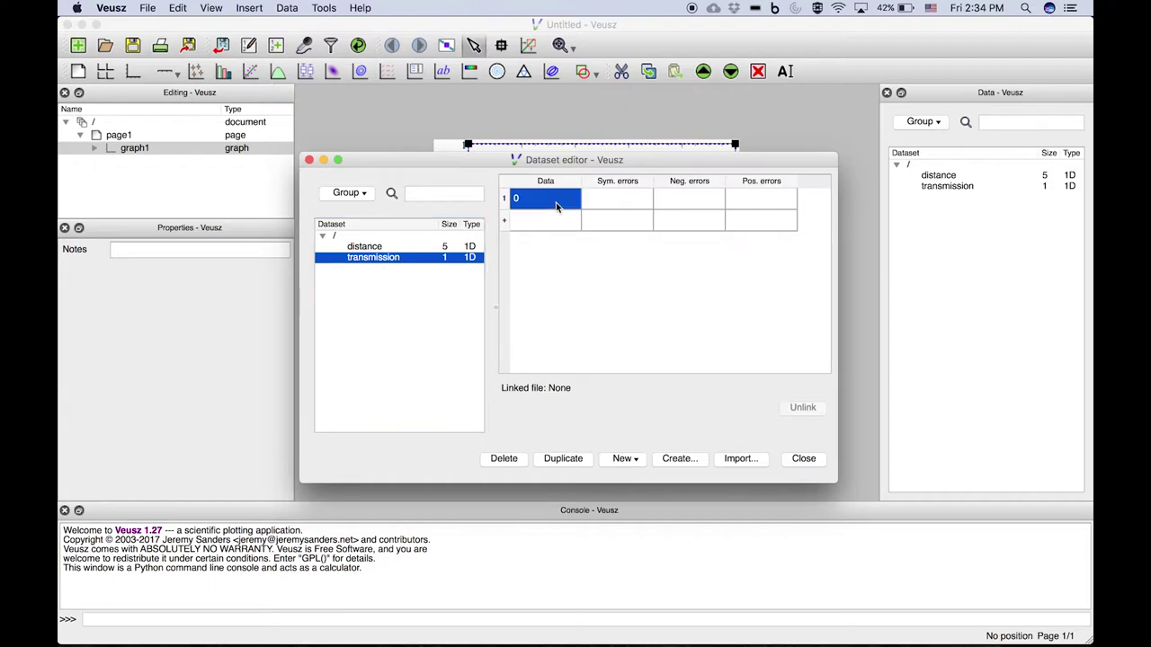
type("250")
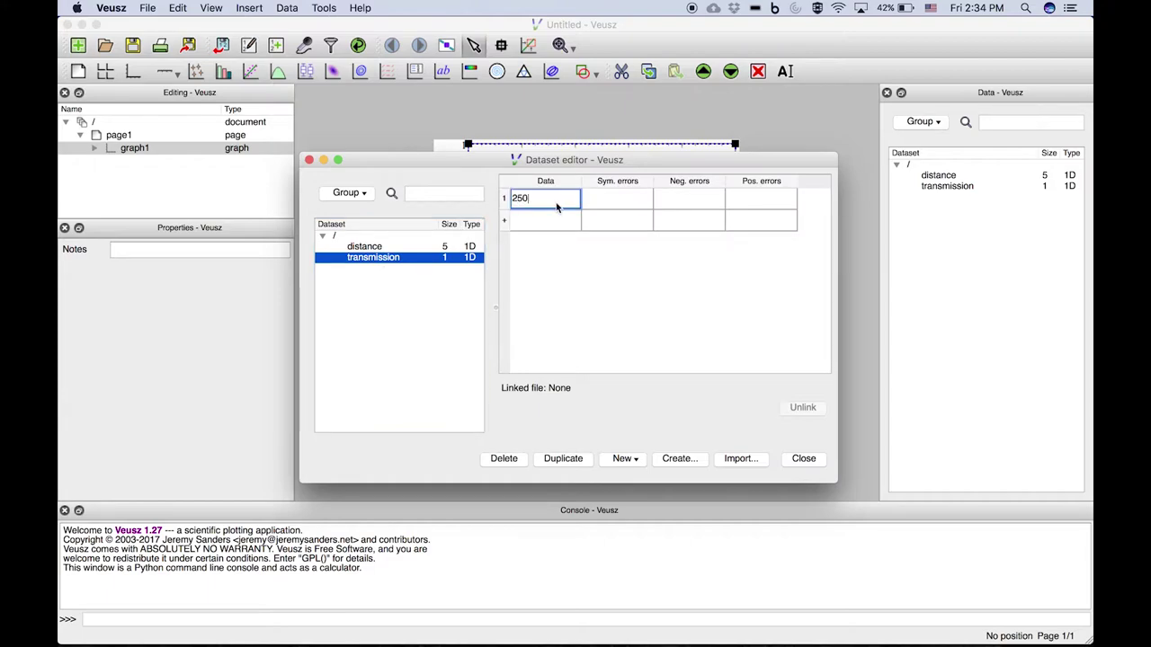
key("Return")
key("Down")
type("150")
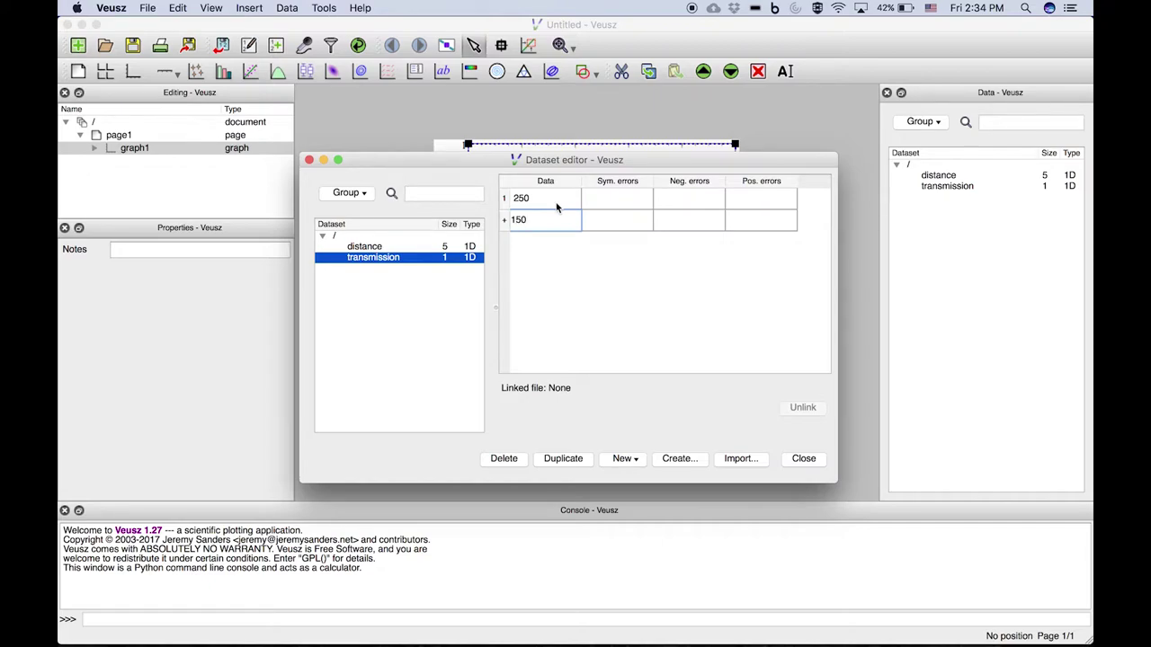
key("Return")
key("Down")
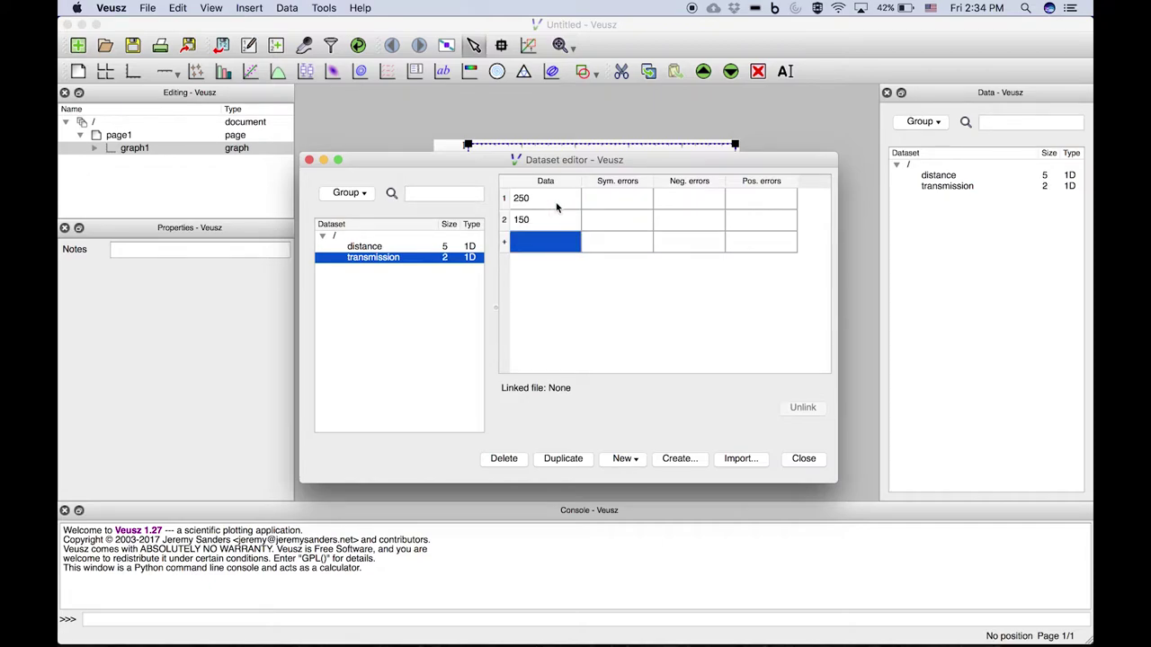
type("75")
key("Return")
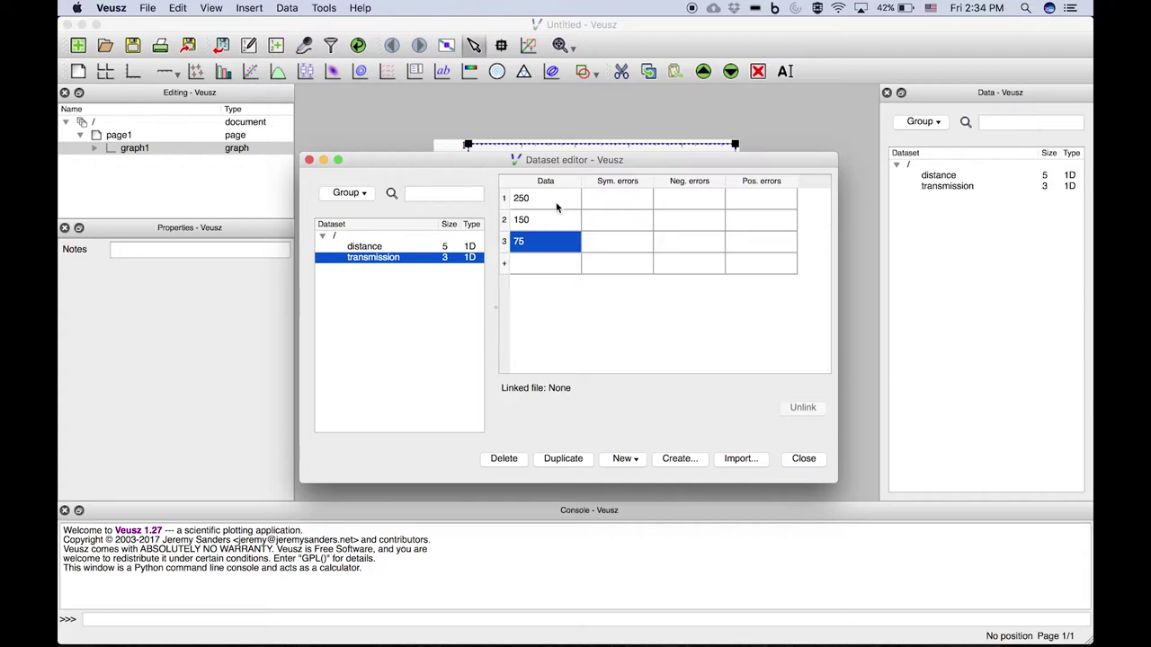
key("Down")
type("50")
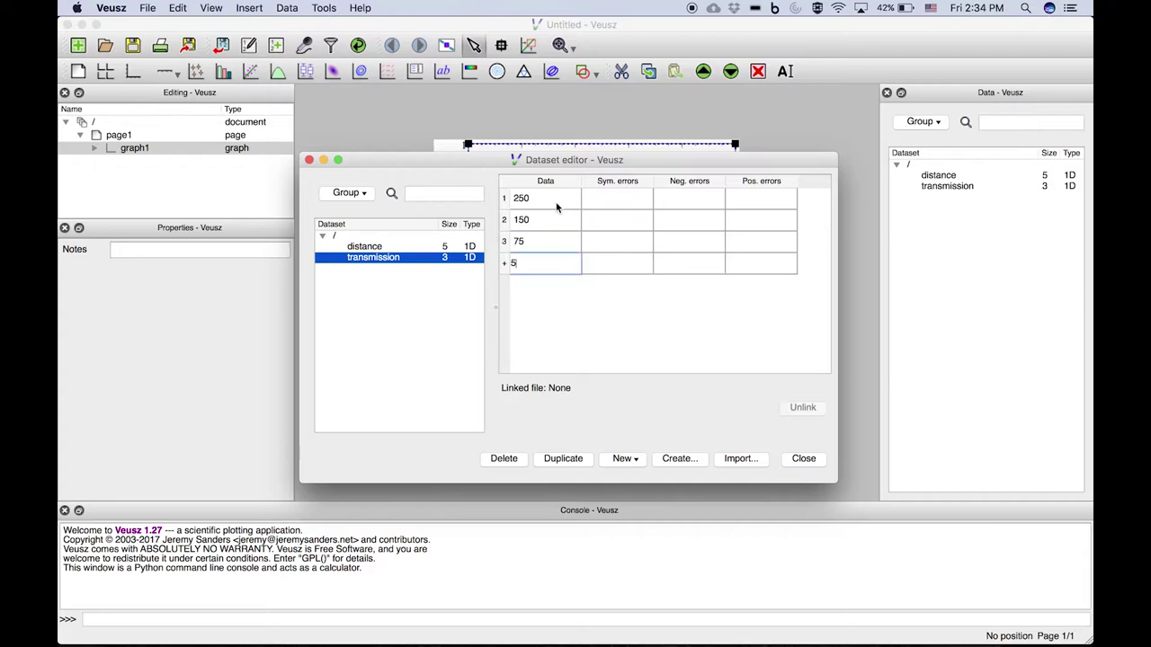
key("Return")
key("Down")
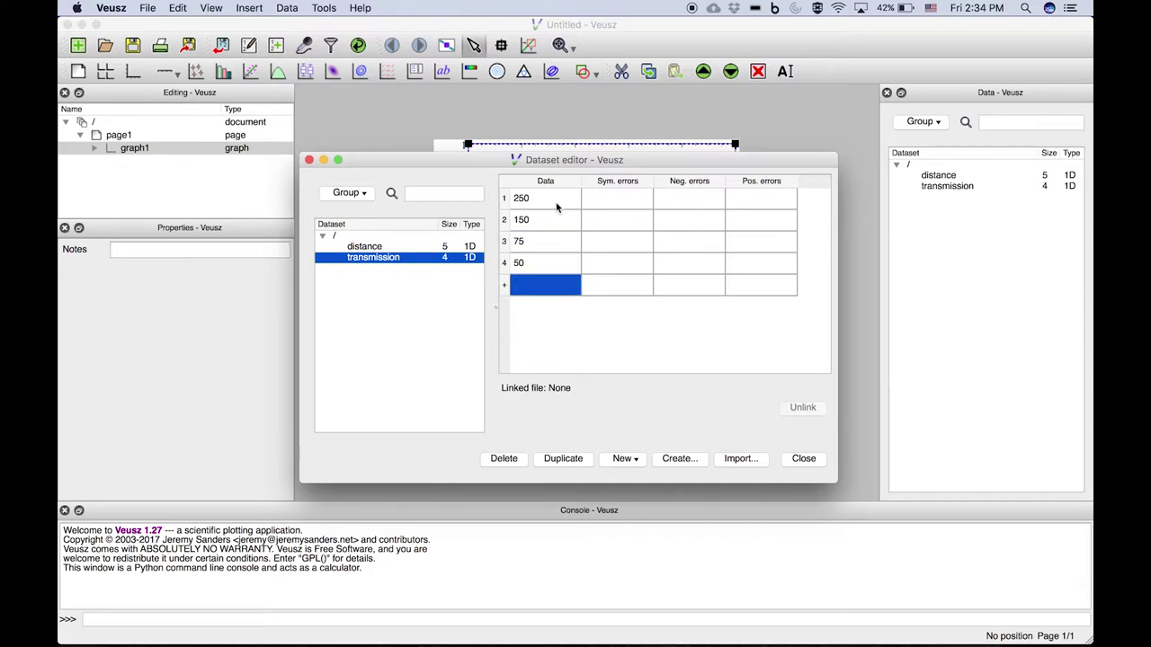
type("25")
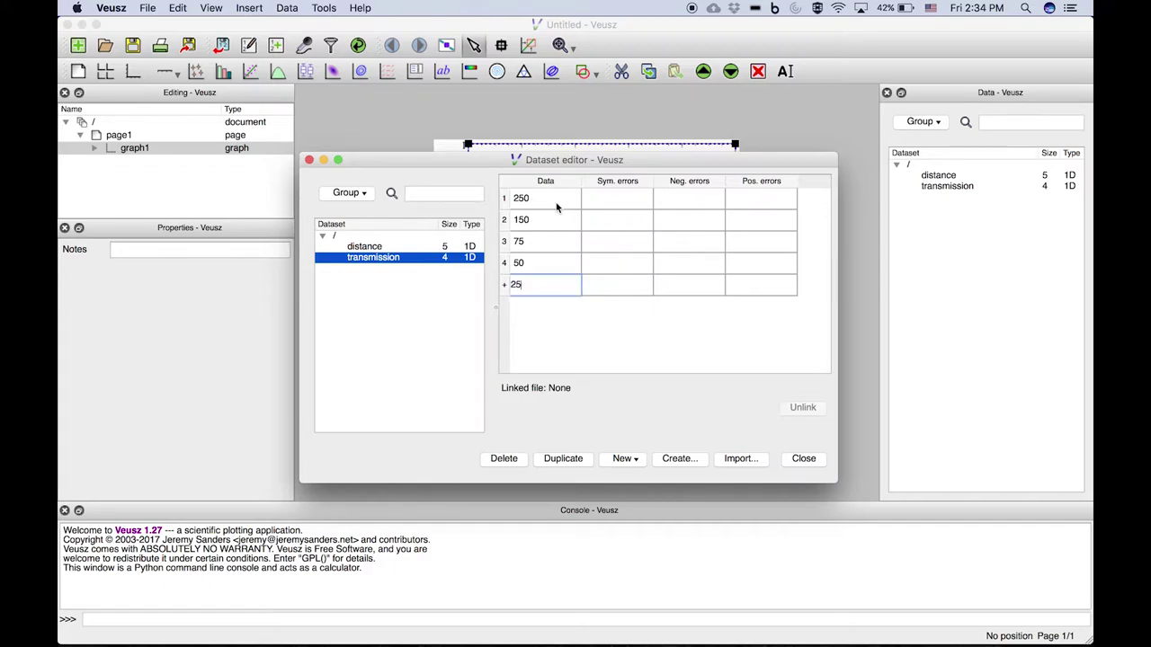
key("Return")
Give transmission symmetric errors 35, 20, 15, 10 and 5, then close the editor
left_click(588, 202)
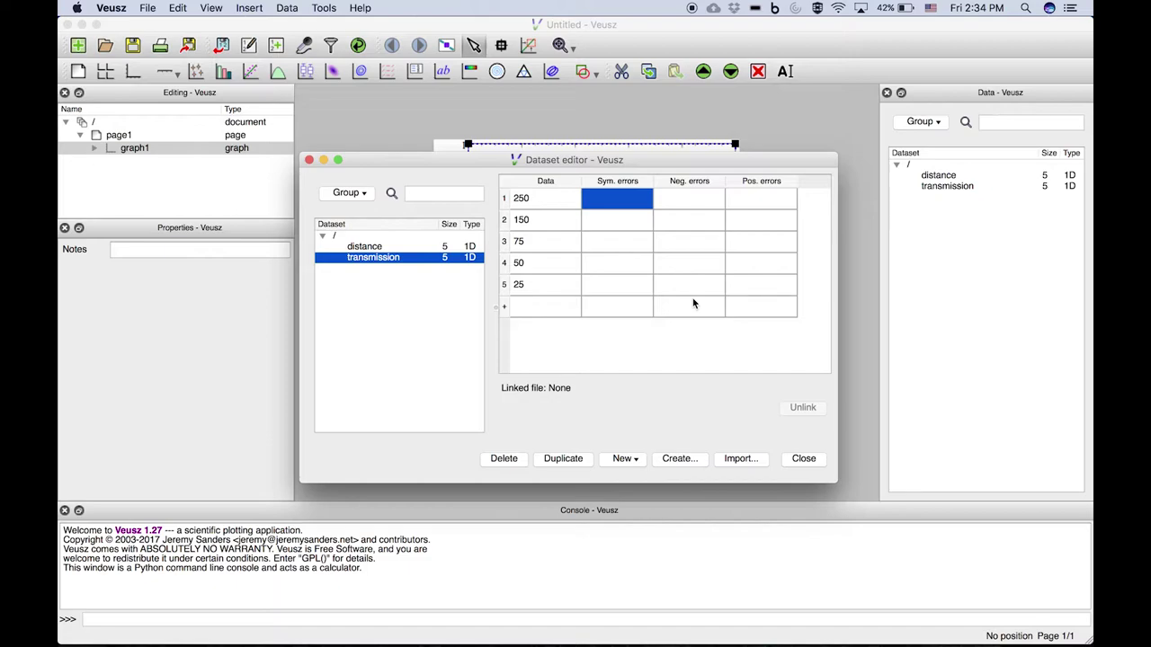
type("35")
key("Return")
type("20")
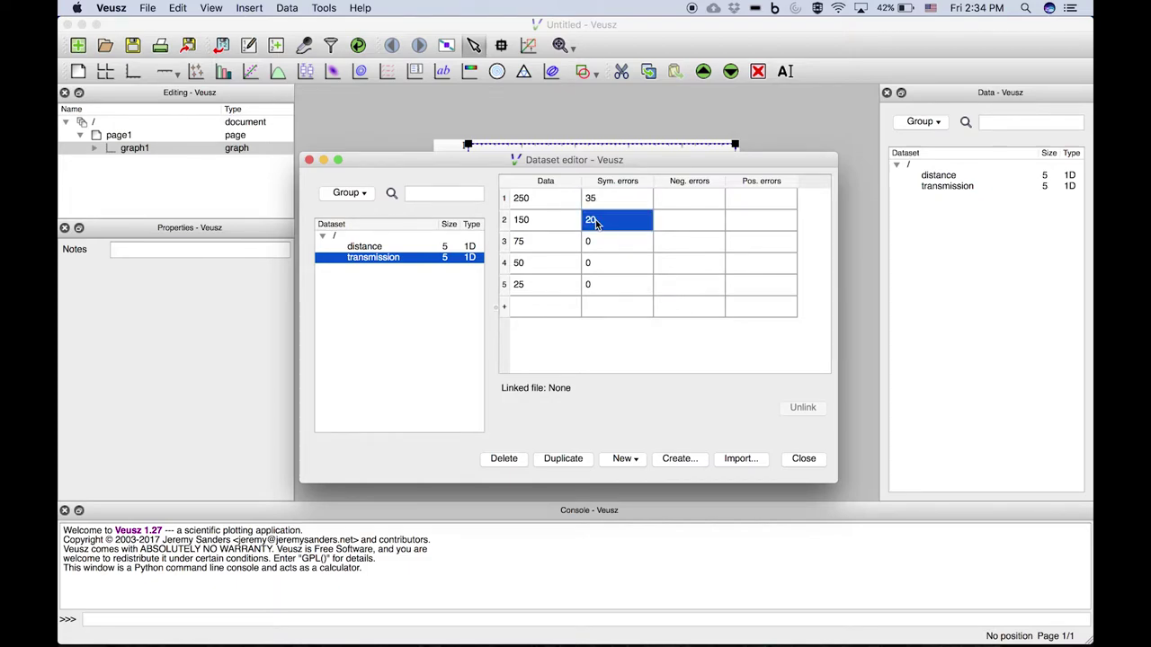
key("Return")
type("15")
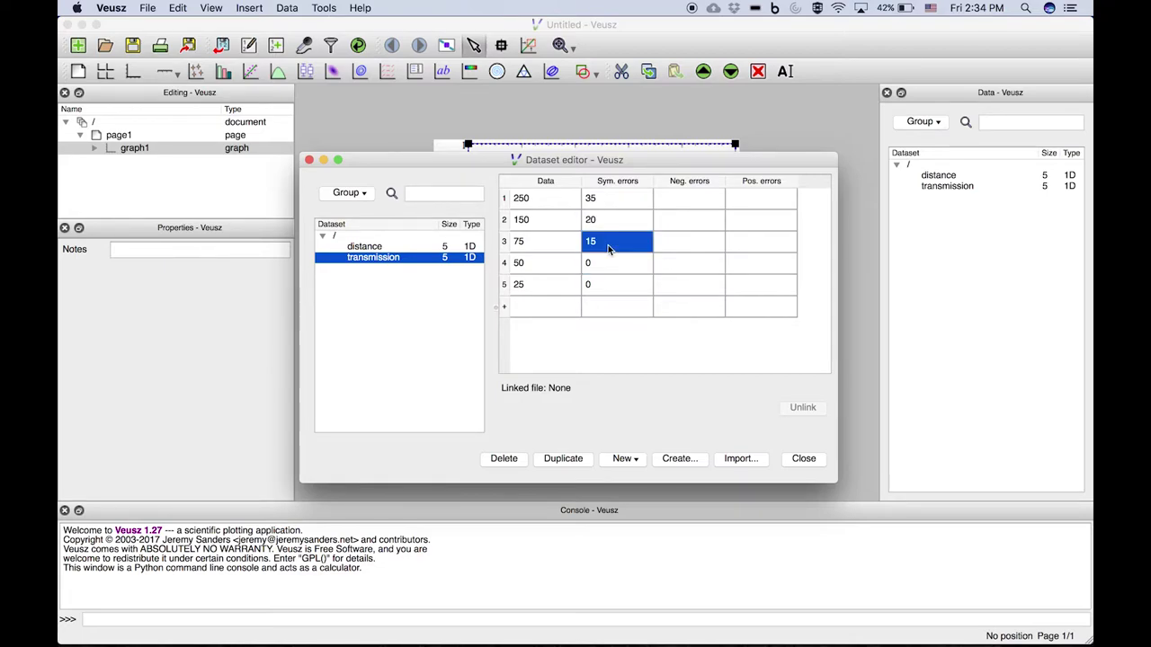
key("Return")
type("10")
key("Return")
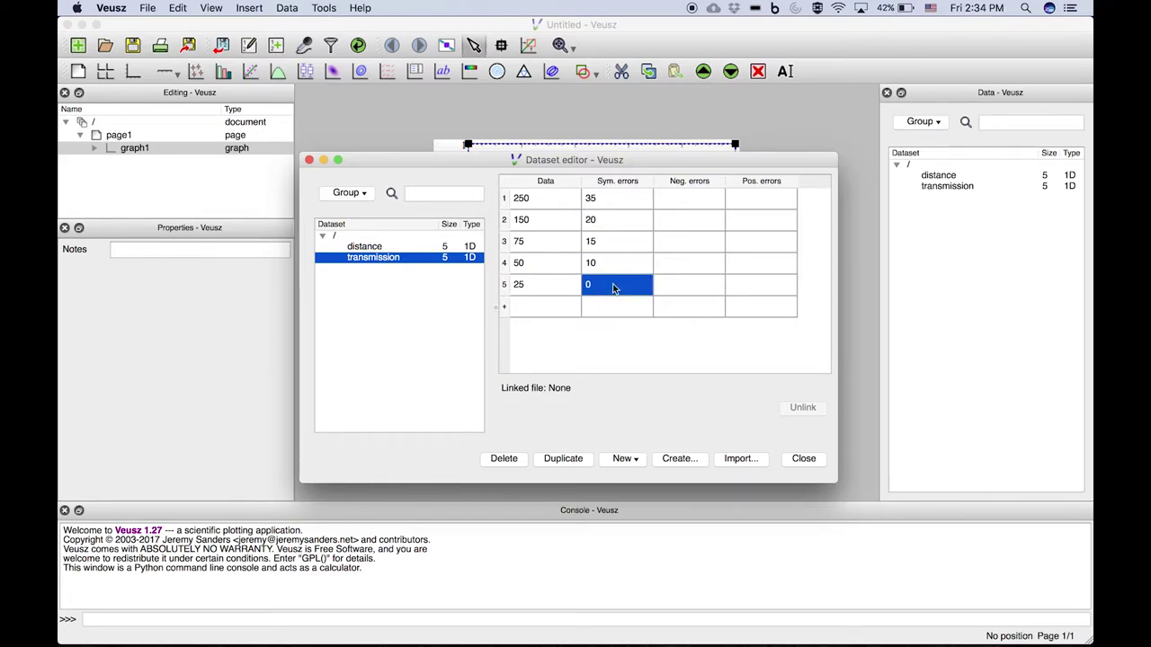
type("5")
key("Return")
left_click(803, 458)
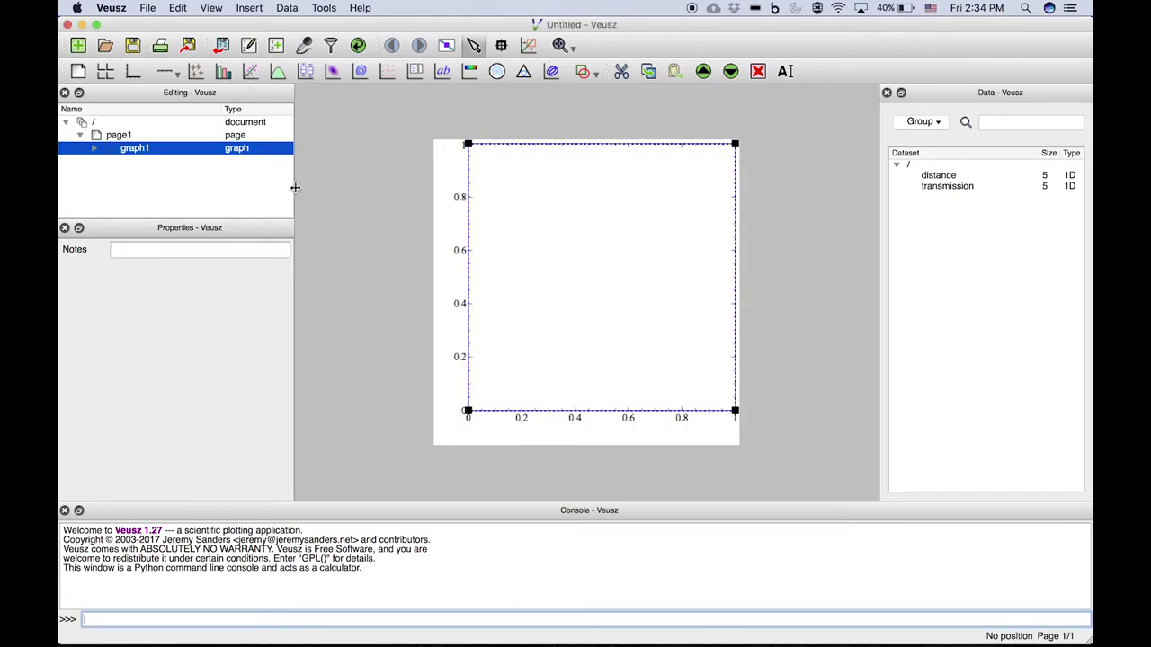
left_click(287, 9)
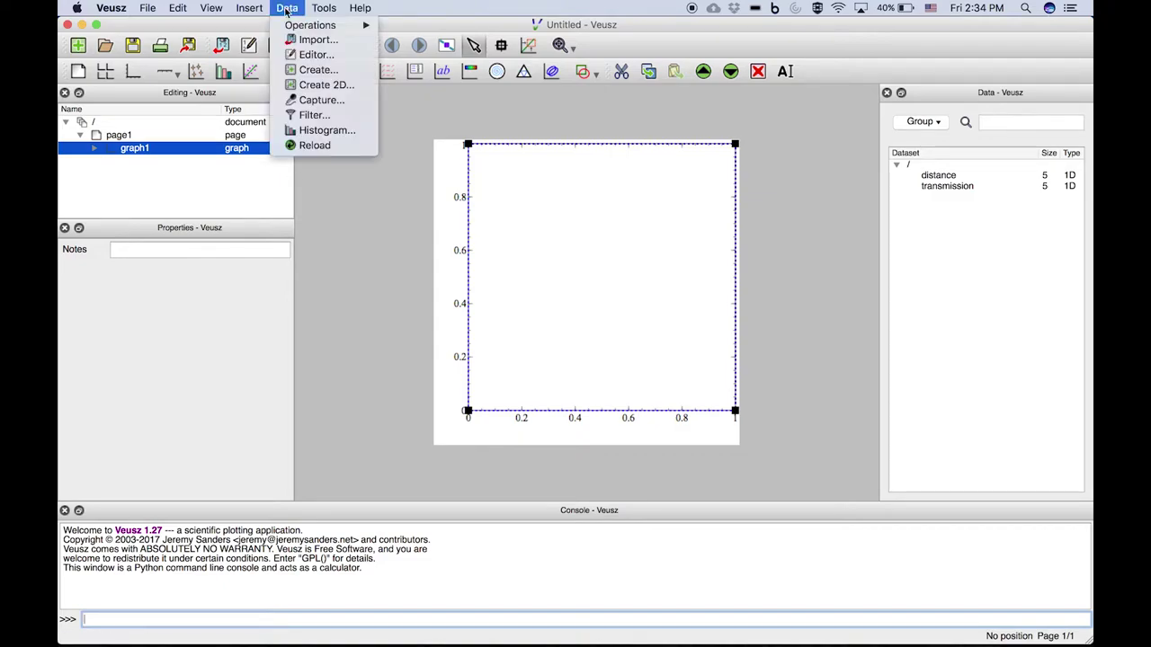
left_click(308, 56)
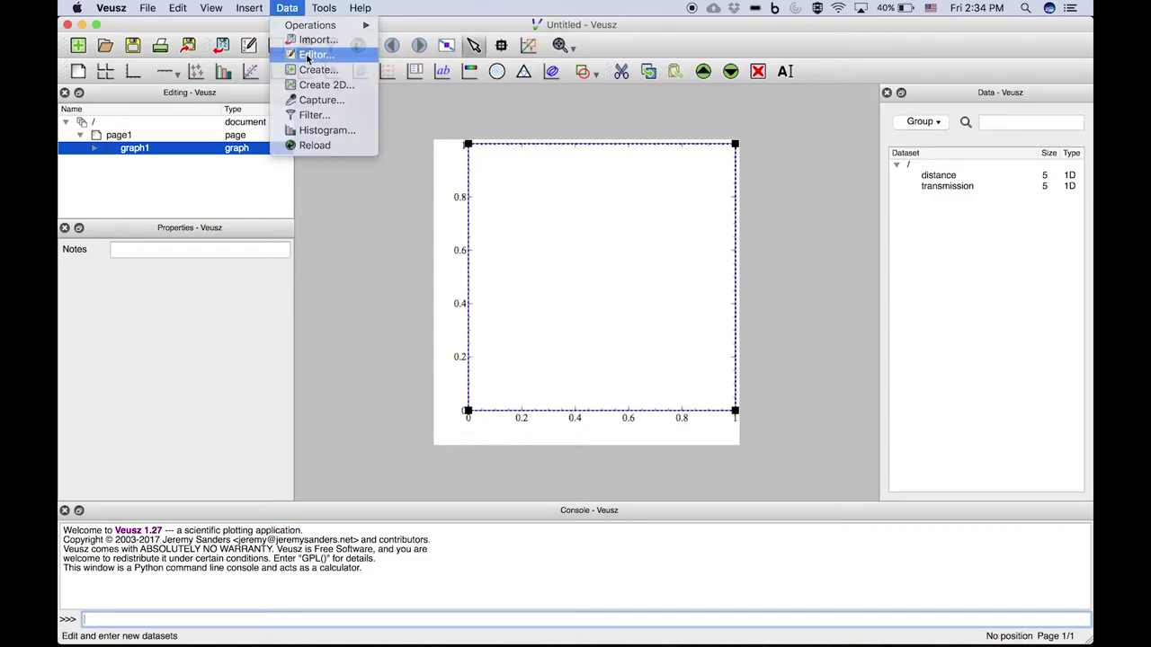
left_click(359, 257)
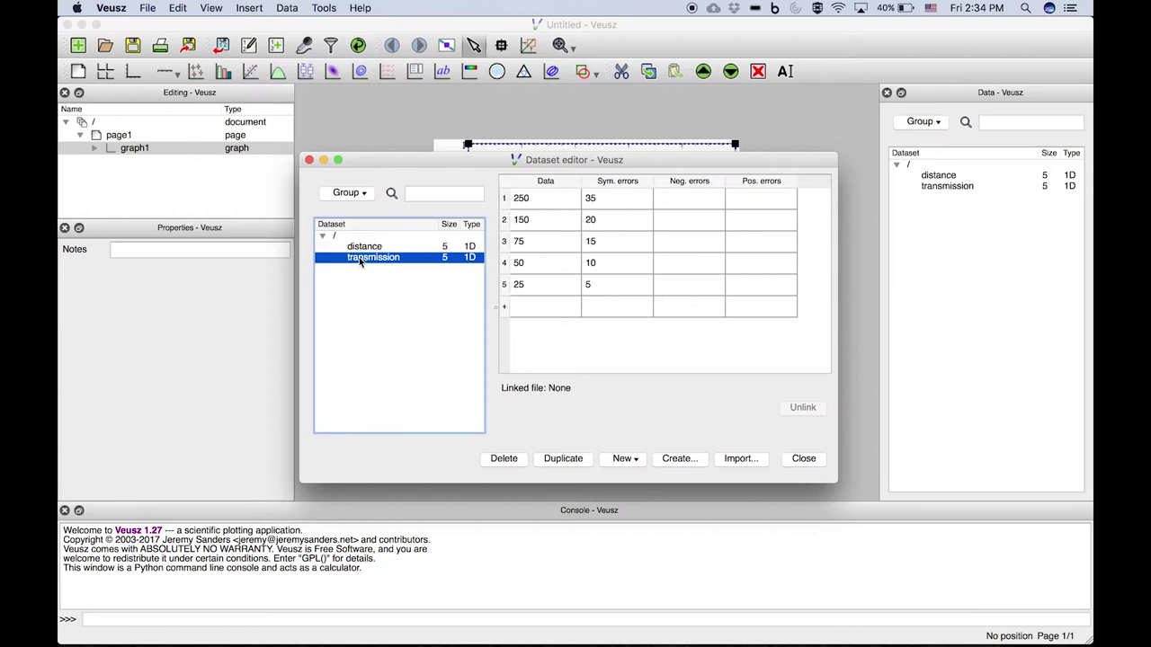
left_click(364, 247)
left_click(366, 260)
left_click(365, 247)
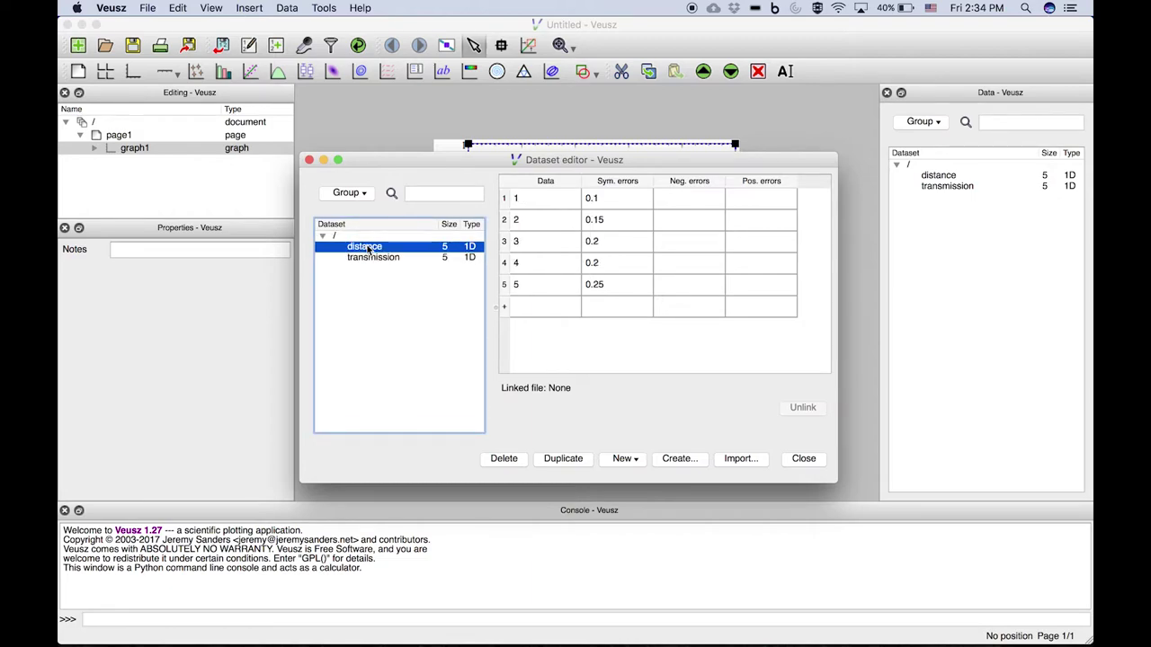
left_click(370, 260)
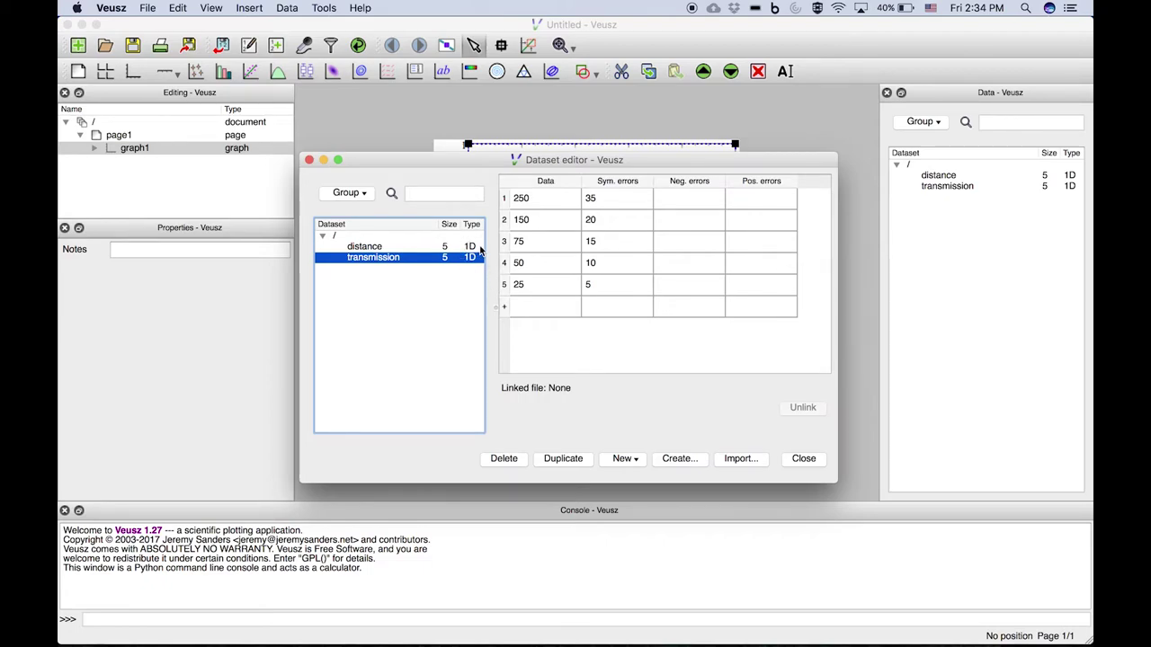
left_click(436, 334)
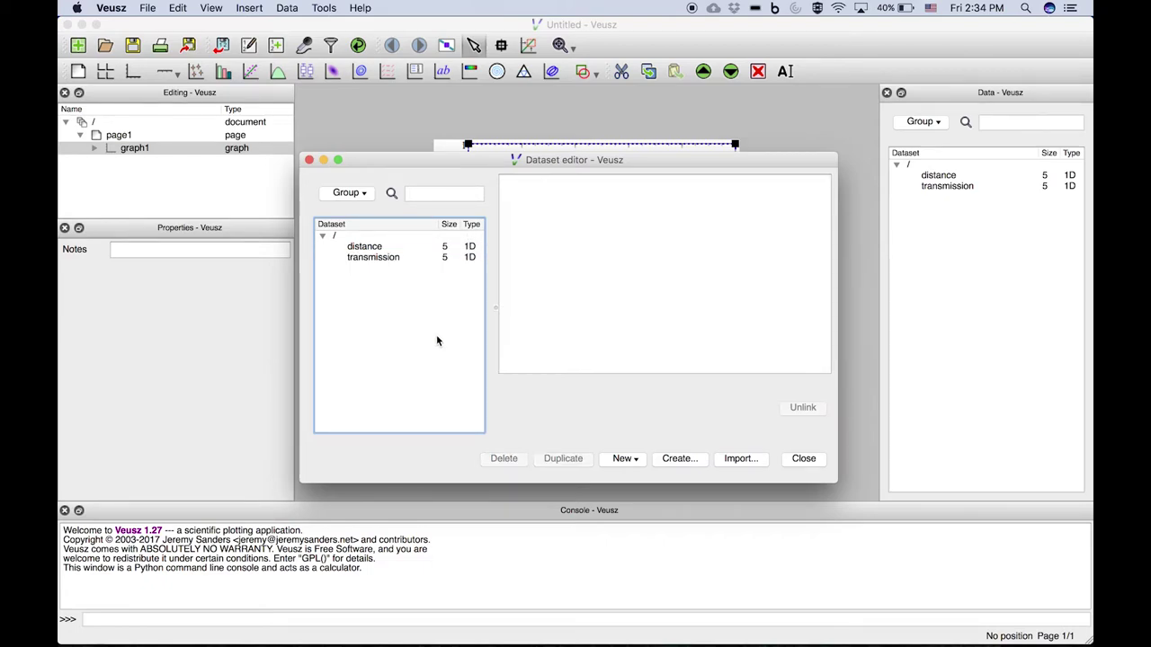
left_click(803, 458)
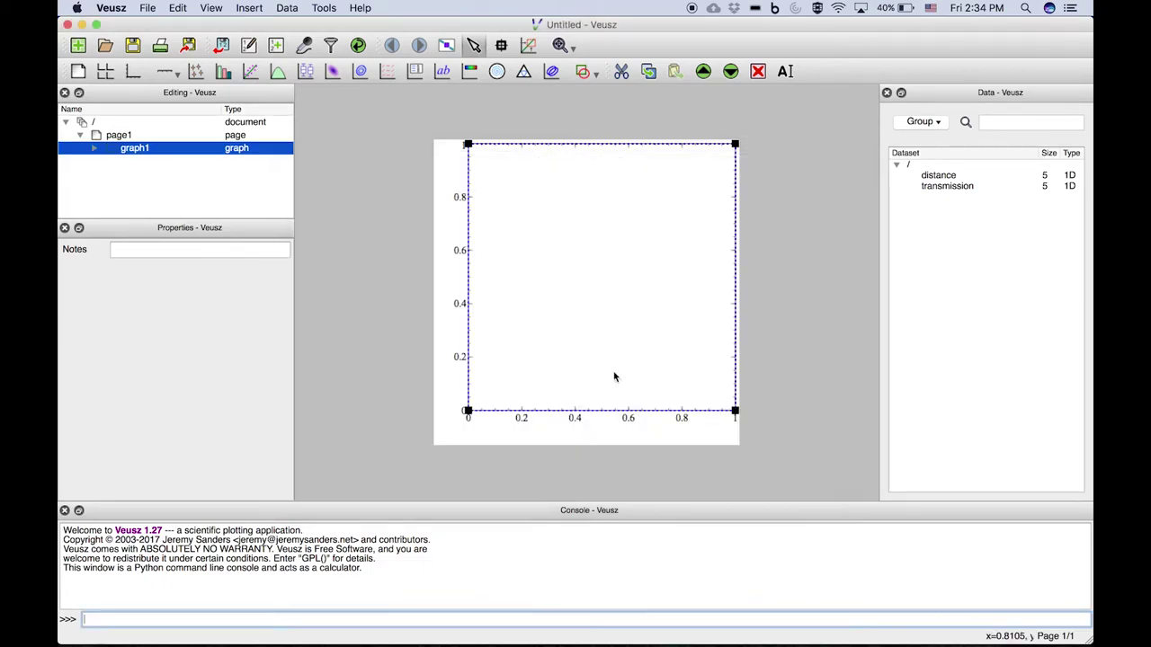
Expand graph1 in the Editing tree and inspect the document, page1, graph1 and its x and y axes
left_click(94, 149)
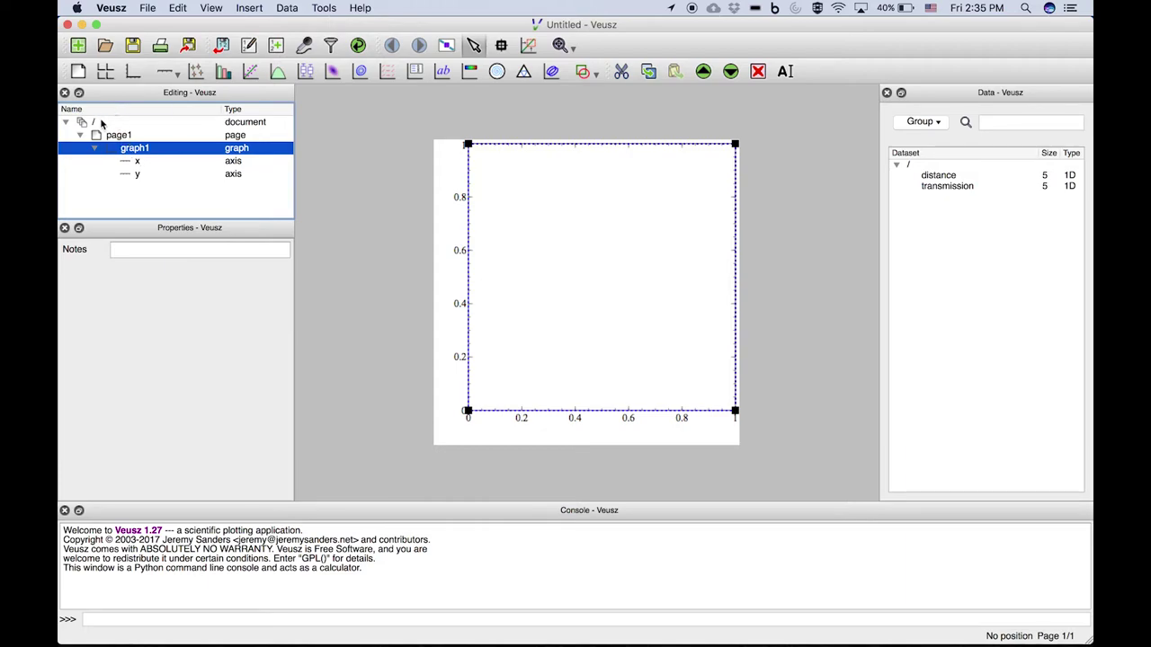
left_click(102, 123)
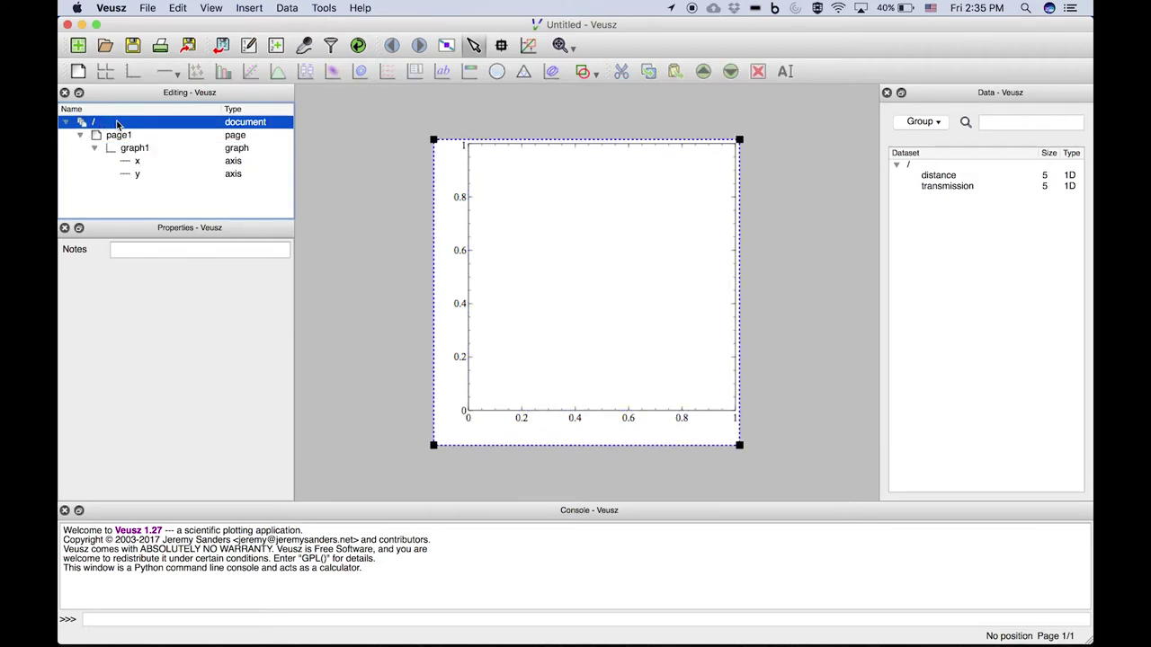
left_click(119, 135)
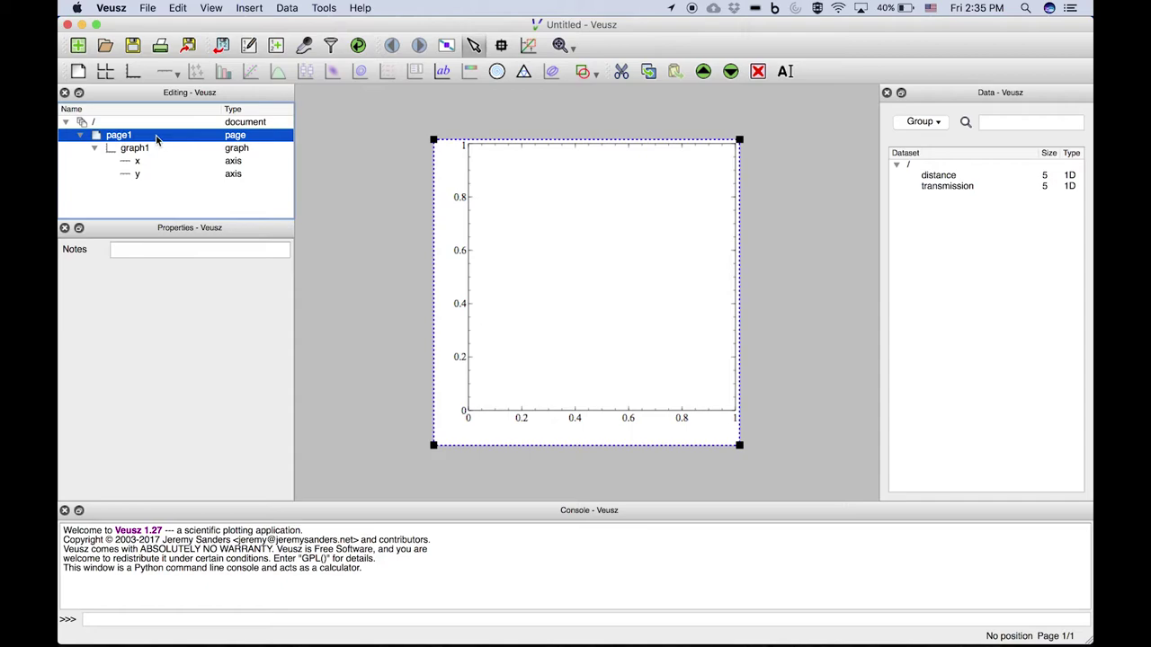
left_click(145, 151)
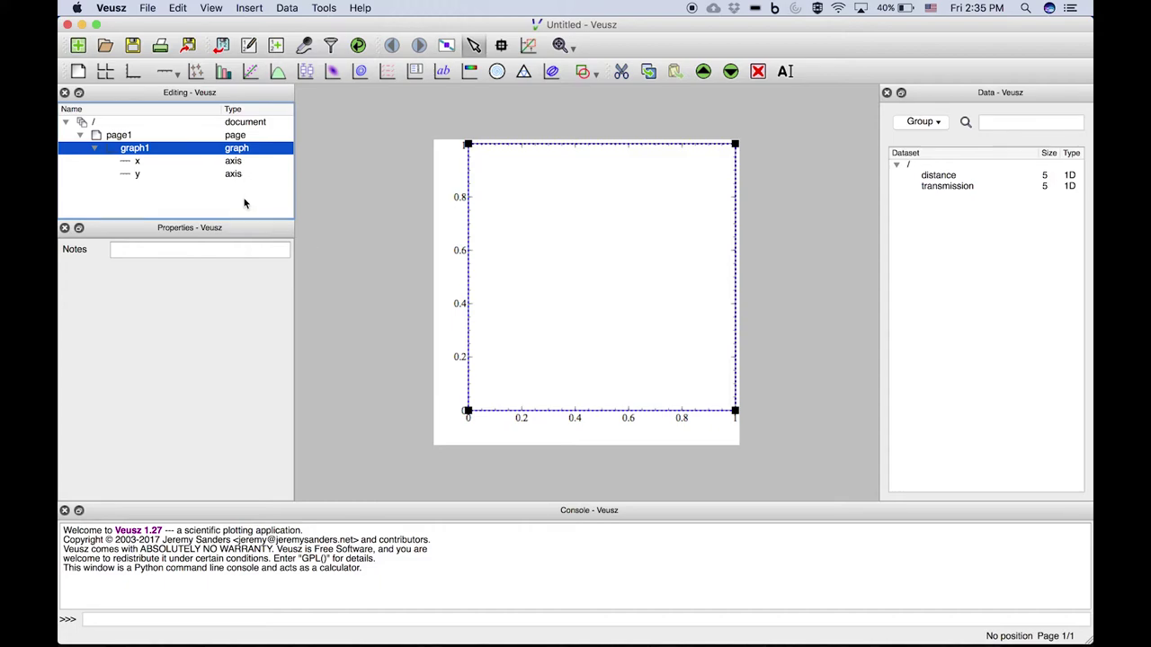
left_click(146, 162)
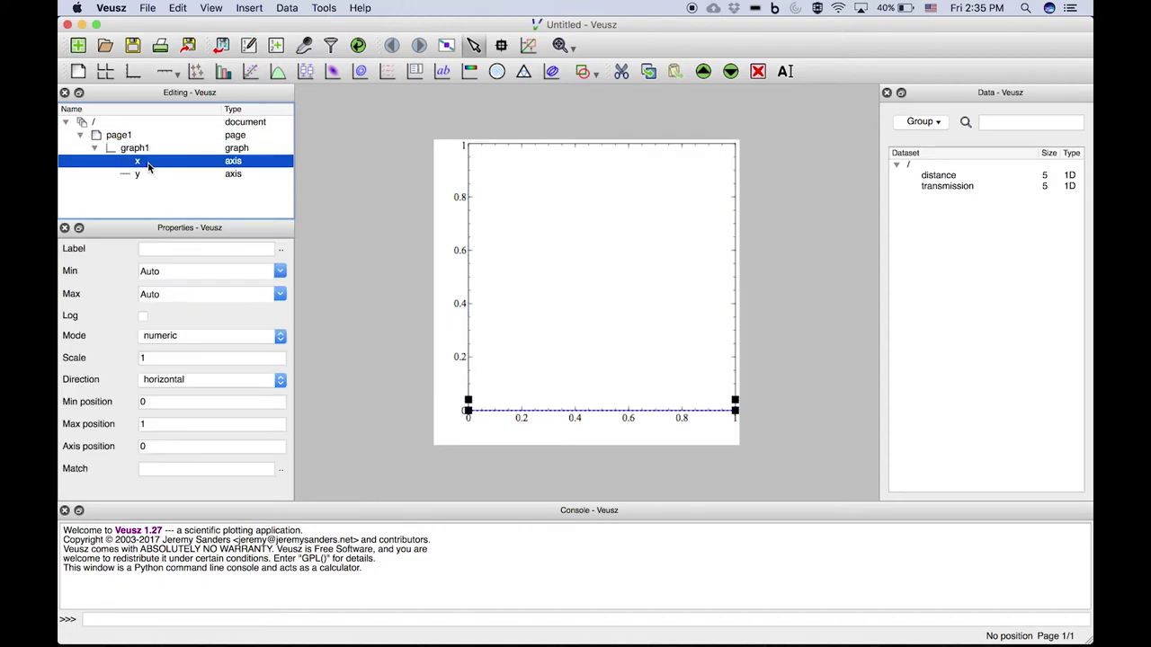
left_click(149, 175)
left_click(146, 161)
left_click(147, 172)
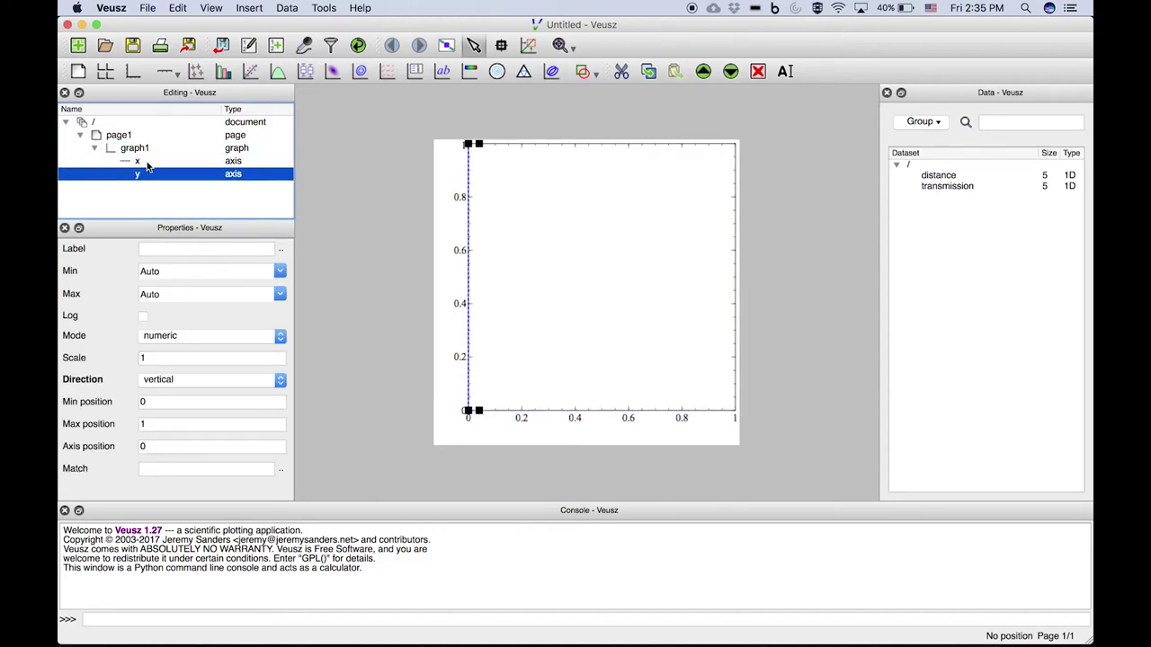
left_click(147, 160)
left_click(144, 149)
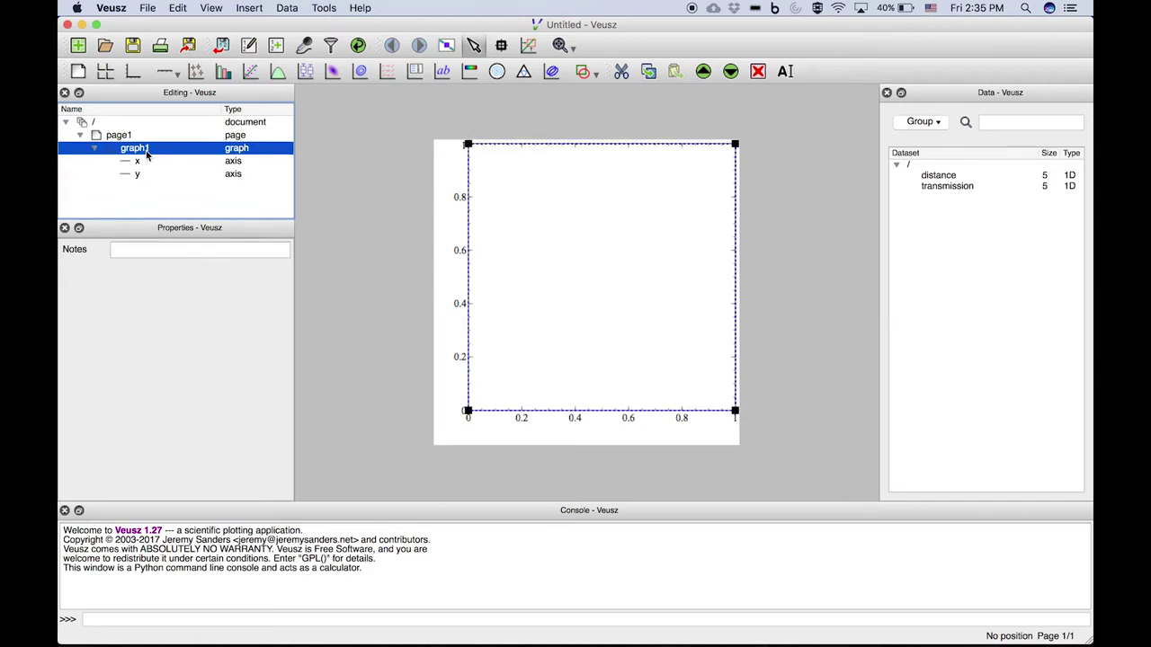
Add an xy plot with error bars using distance as X data and transmission as Y data
left_click(195, 72)
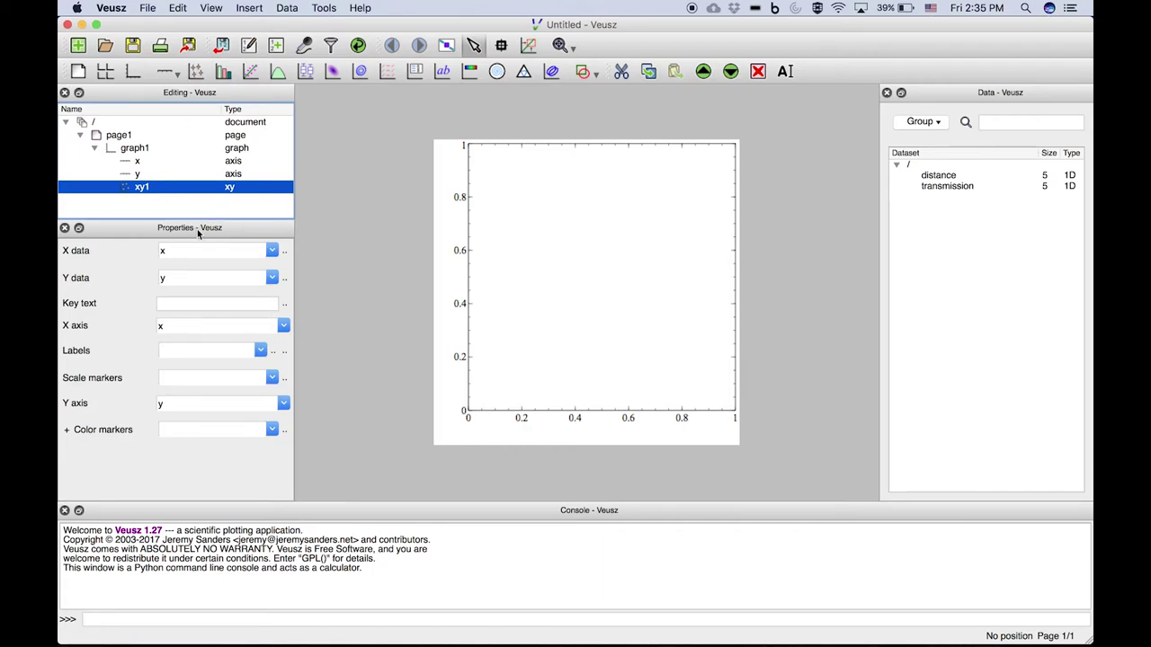
right_click(72, 252)
left_click(72, 255)
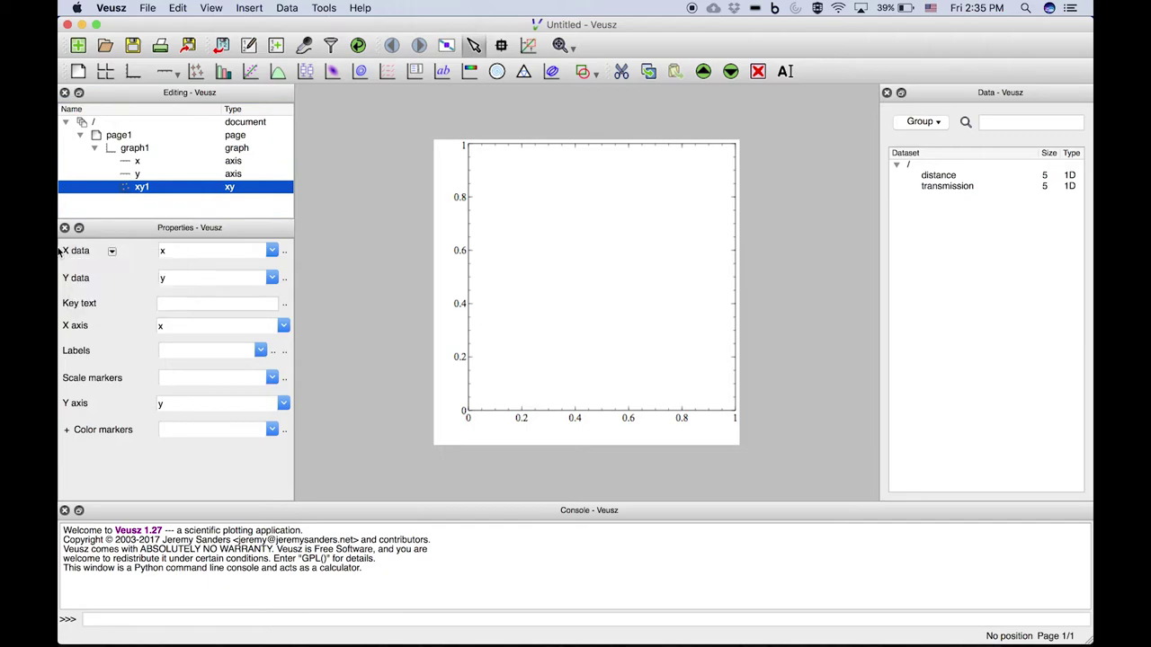
left_click(271, 250)
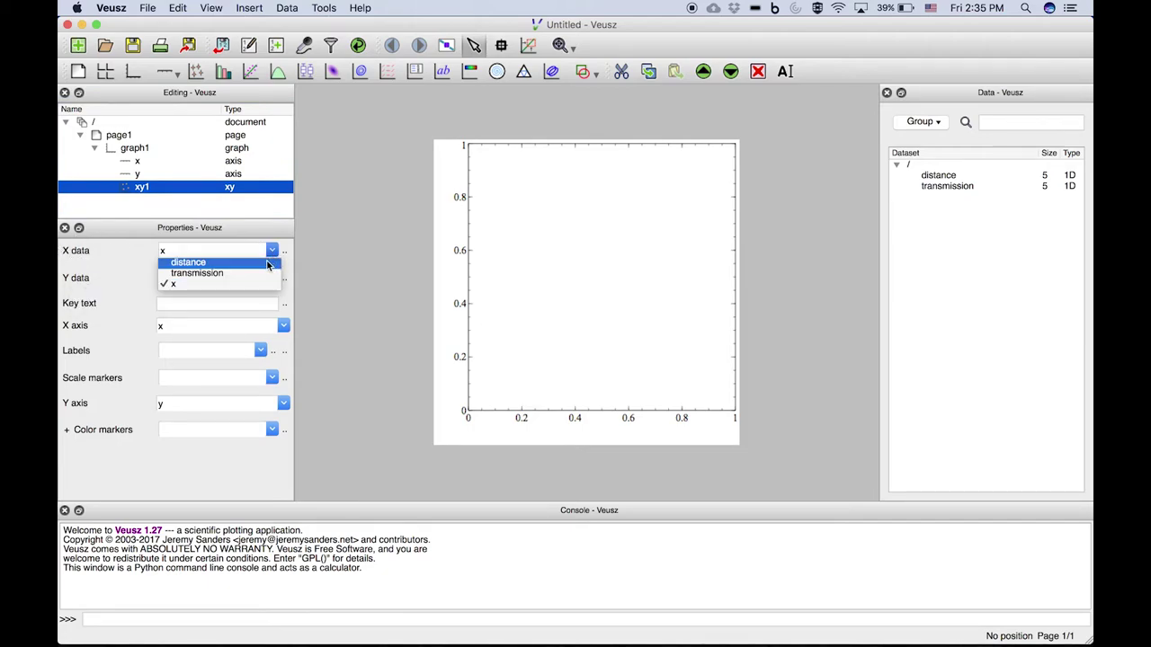
left_click(268, 262)
left_click(272, 279)
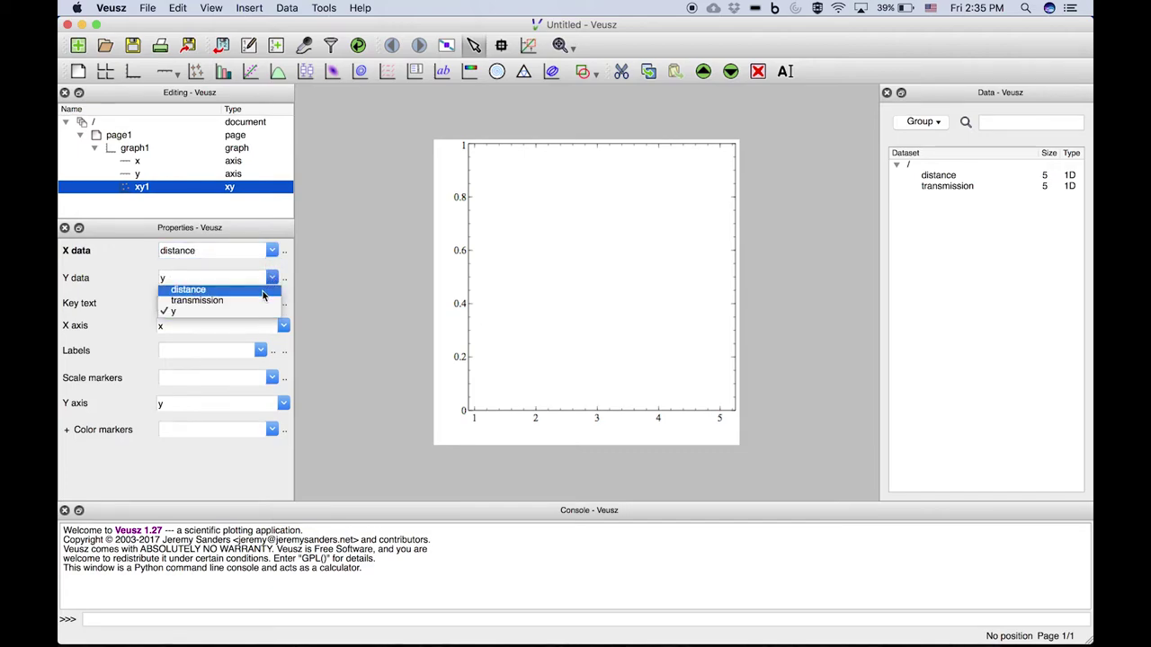
left_click(259, 301)
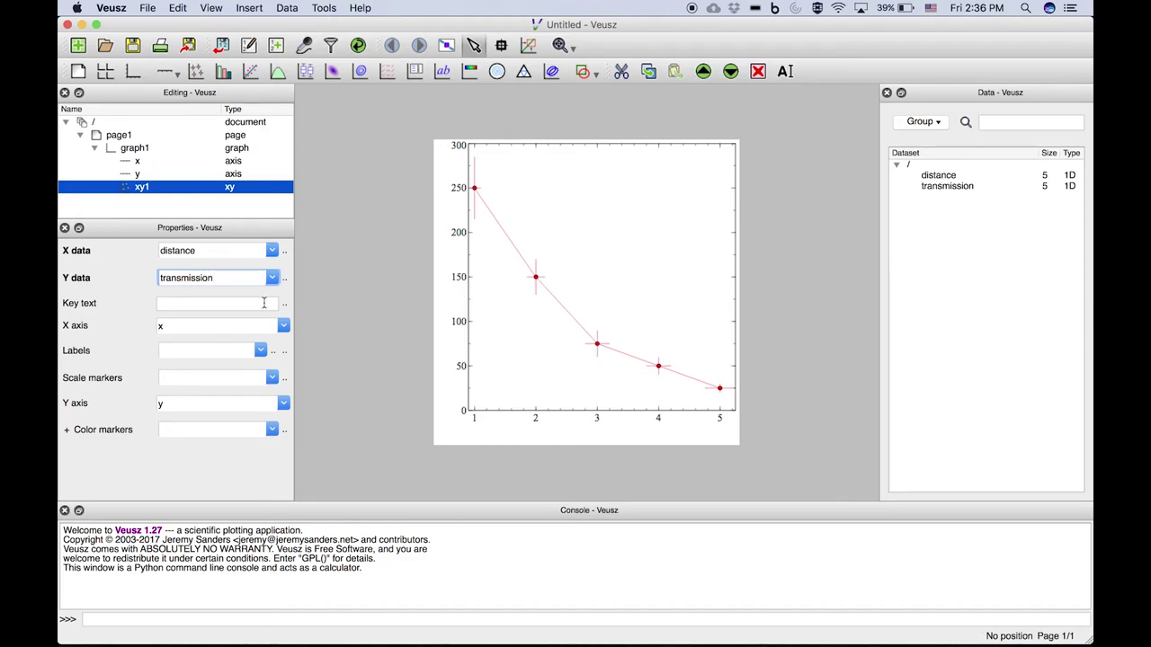
Set the xy1 key text to 'Expt Data' and leave the point Labels field empty
left_click(221, 304)
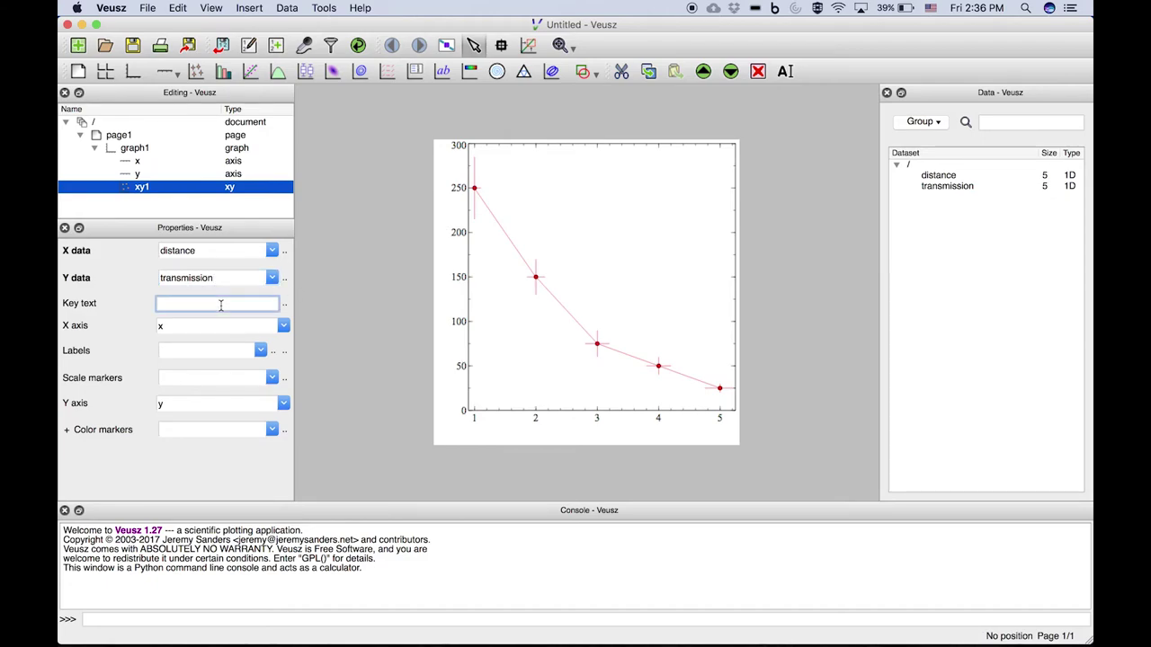
type("Expt Data")
left_click(196, 352)
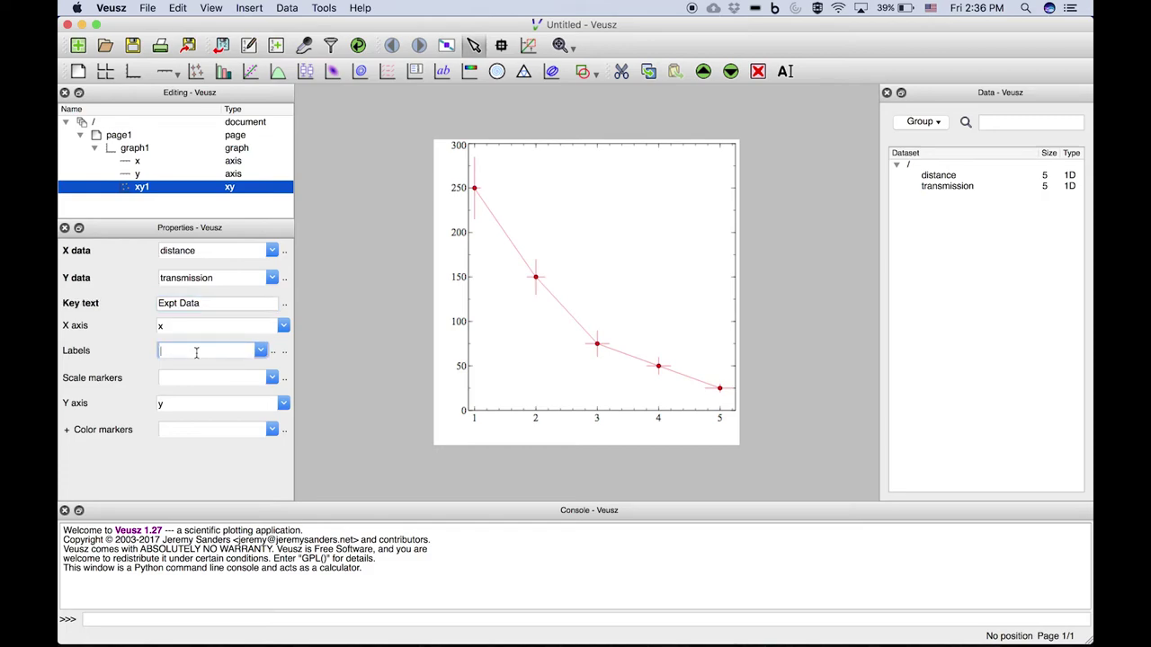
type("Distance (m)")
left_click(195, 396)
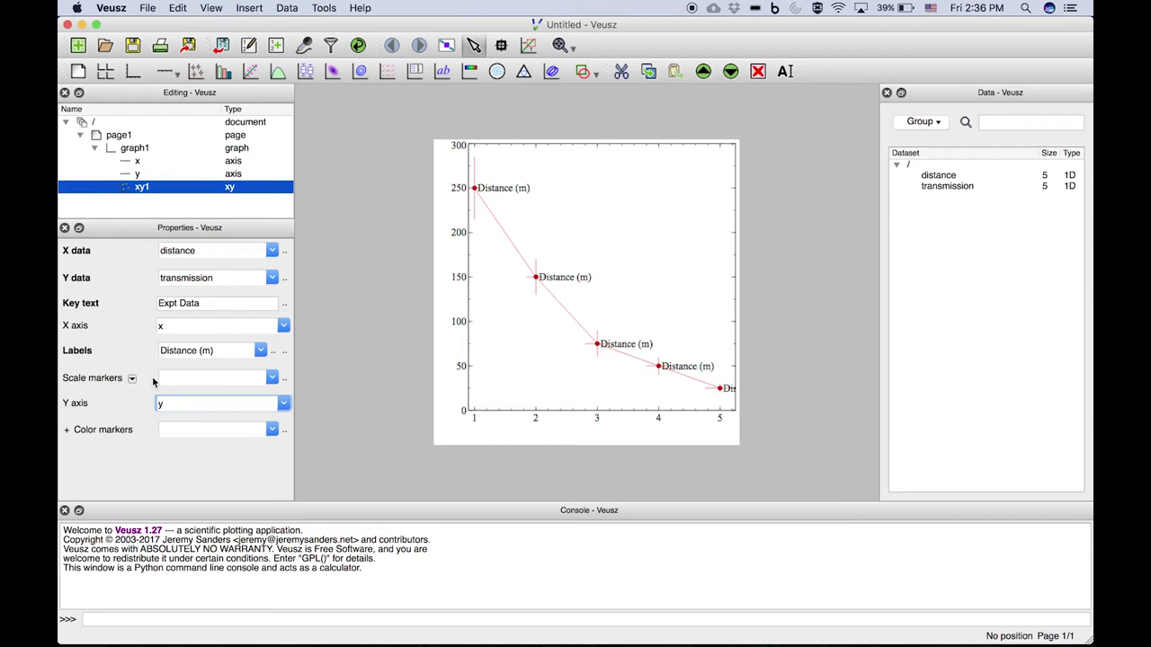
left_click_drag(227, 352, 125, 342)
key("BackSpace")
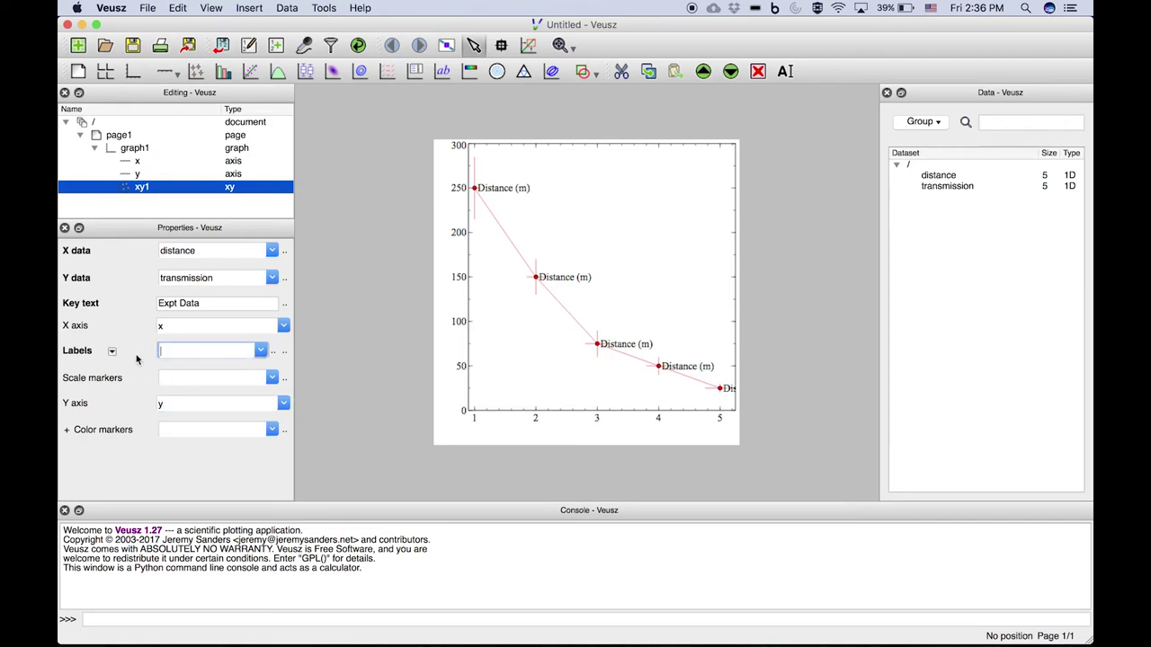
left_click(132, 379)
left_click(112, 325)
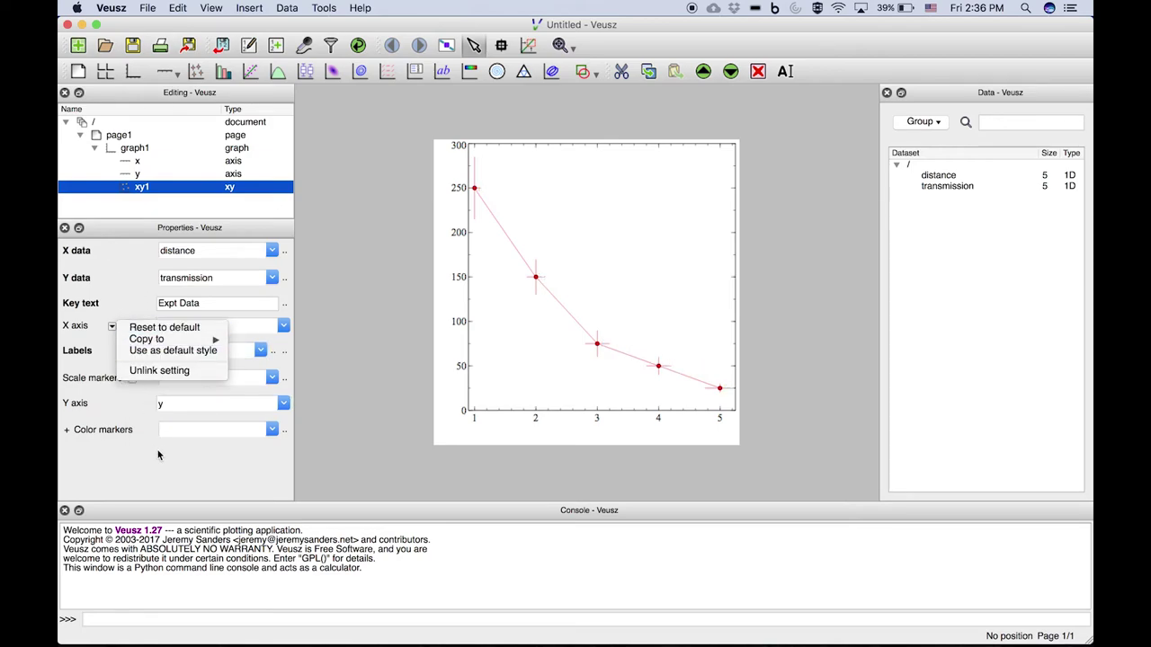
left_click(158, 455)
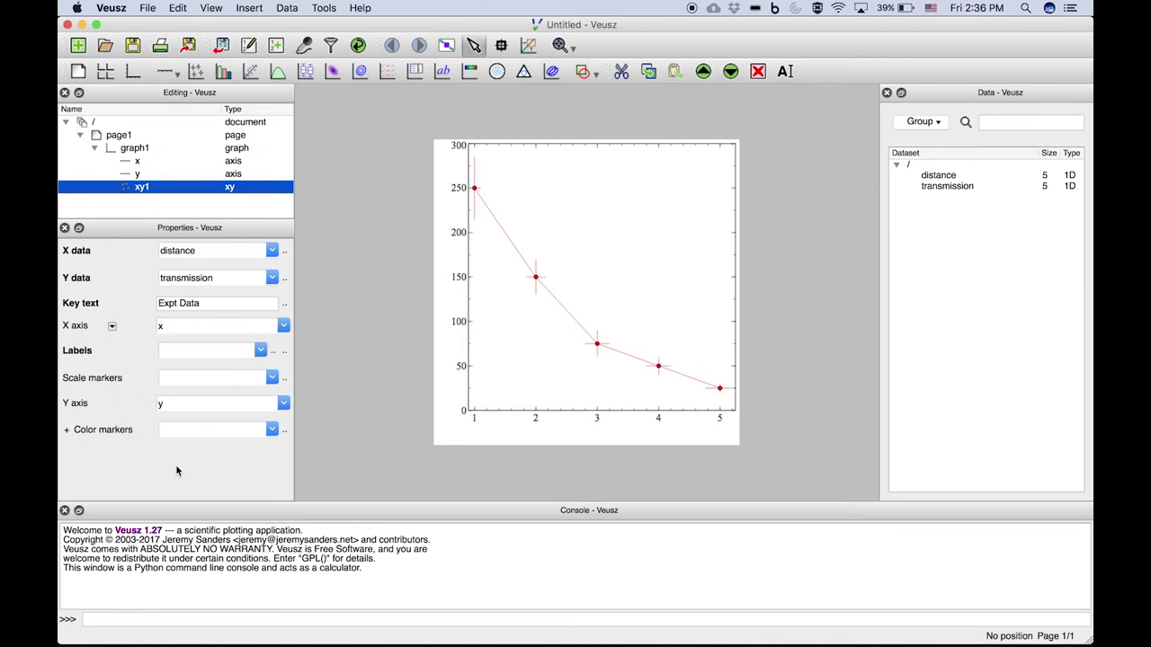
Set the x axis label to 'Distance (m)'
left_click(156, 164)
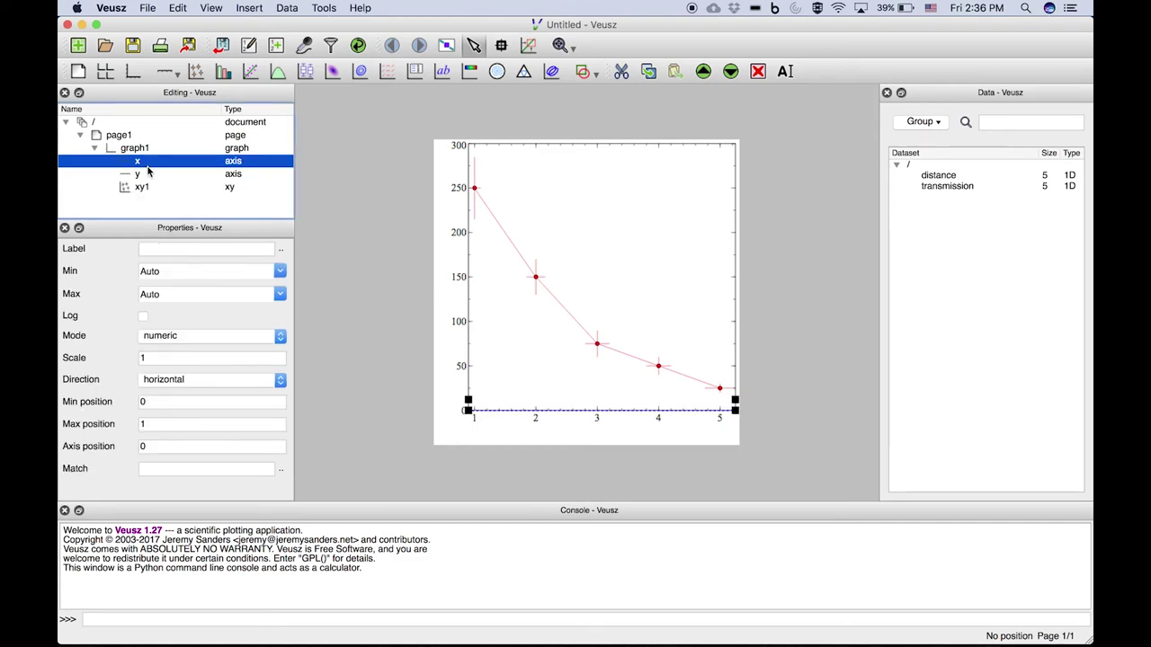
left_click(165, 250)
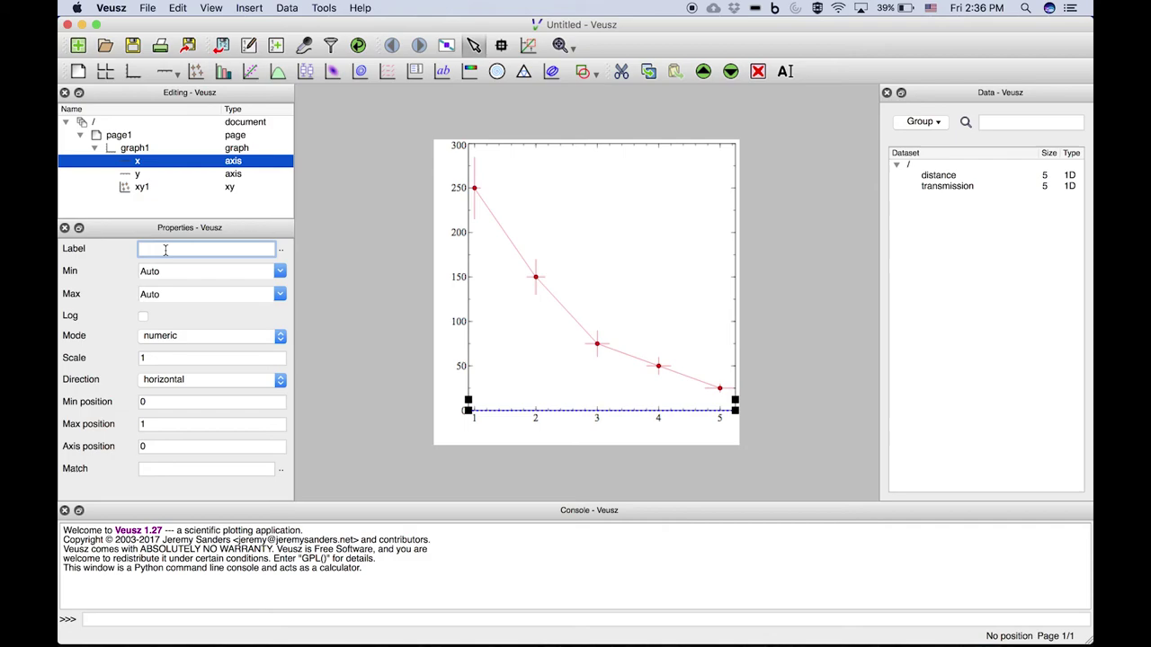
type("Distance (m)")
Set the y axis label to 'Transmission (Counts)'
left_click(164, 177)
left_click(177, 250)
type("T")
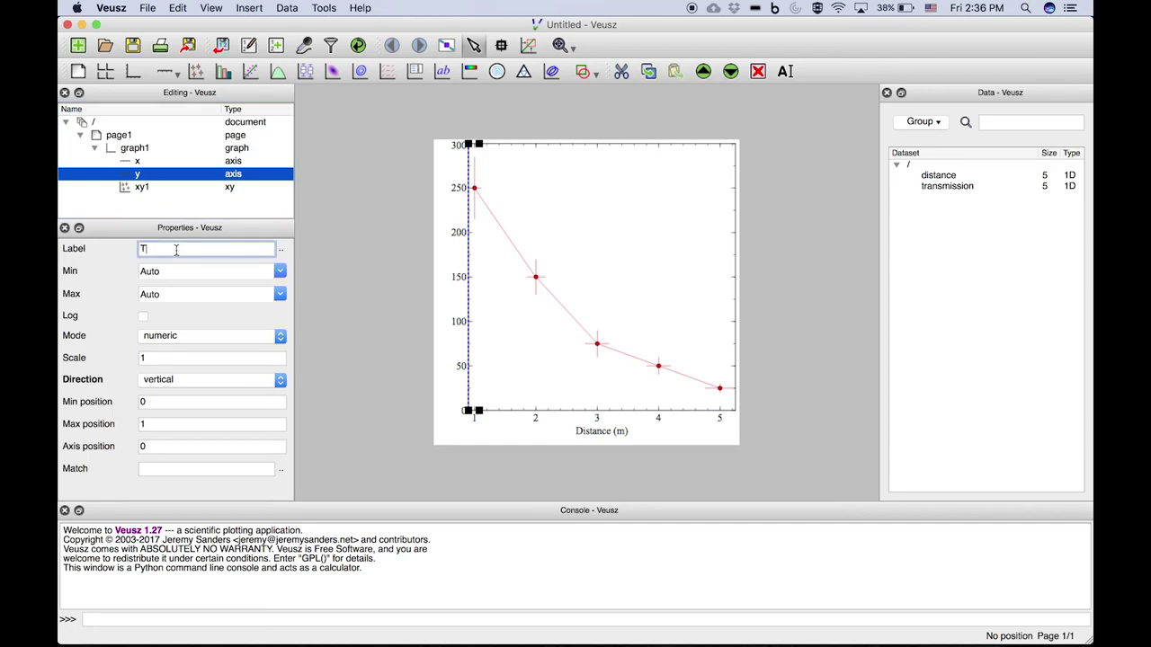
type("rans")
key("BackSpace")
key("BackSpace")
type("ansmiss")
type("ion (")
type("%)")
key("BackSpace")
key("BackSpace")
type("Counts")
key("Return")
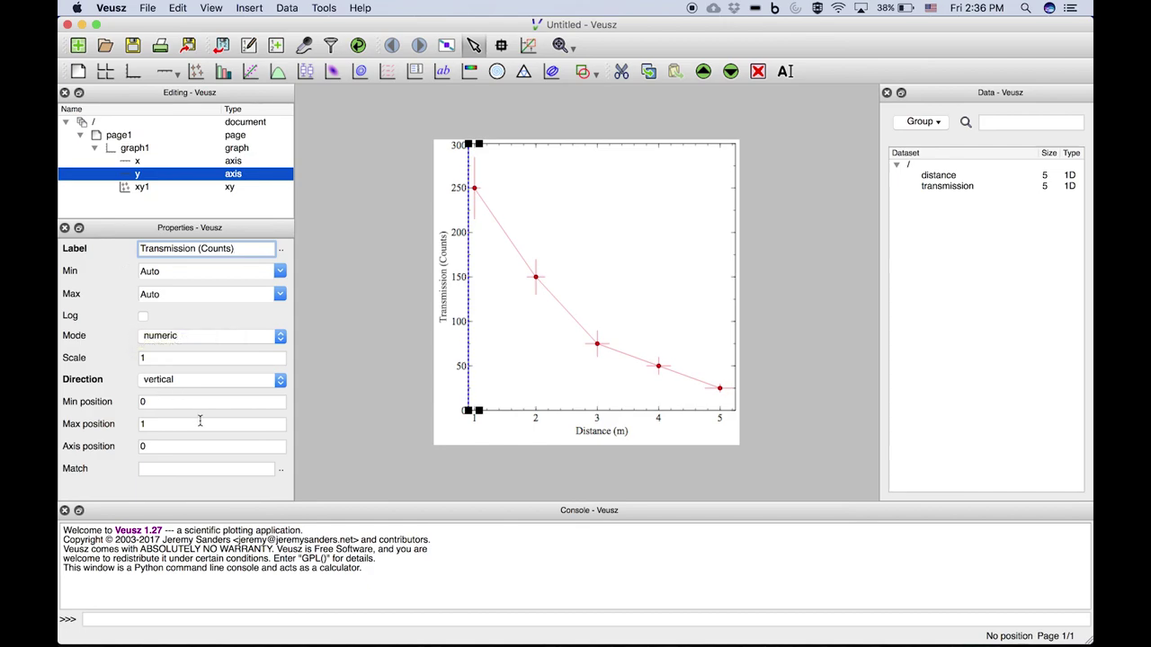
left_click(334, 356)
left_click(447, 439)
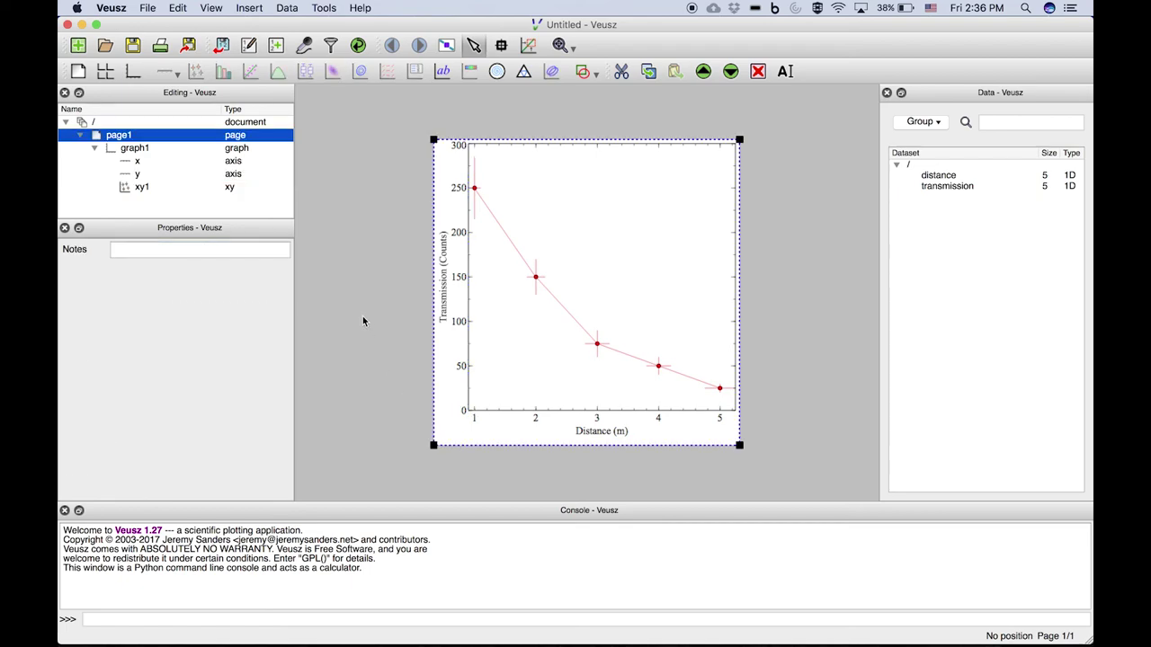